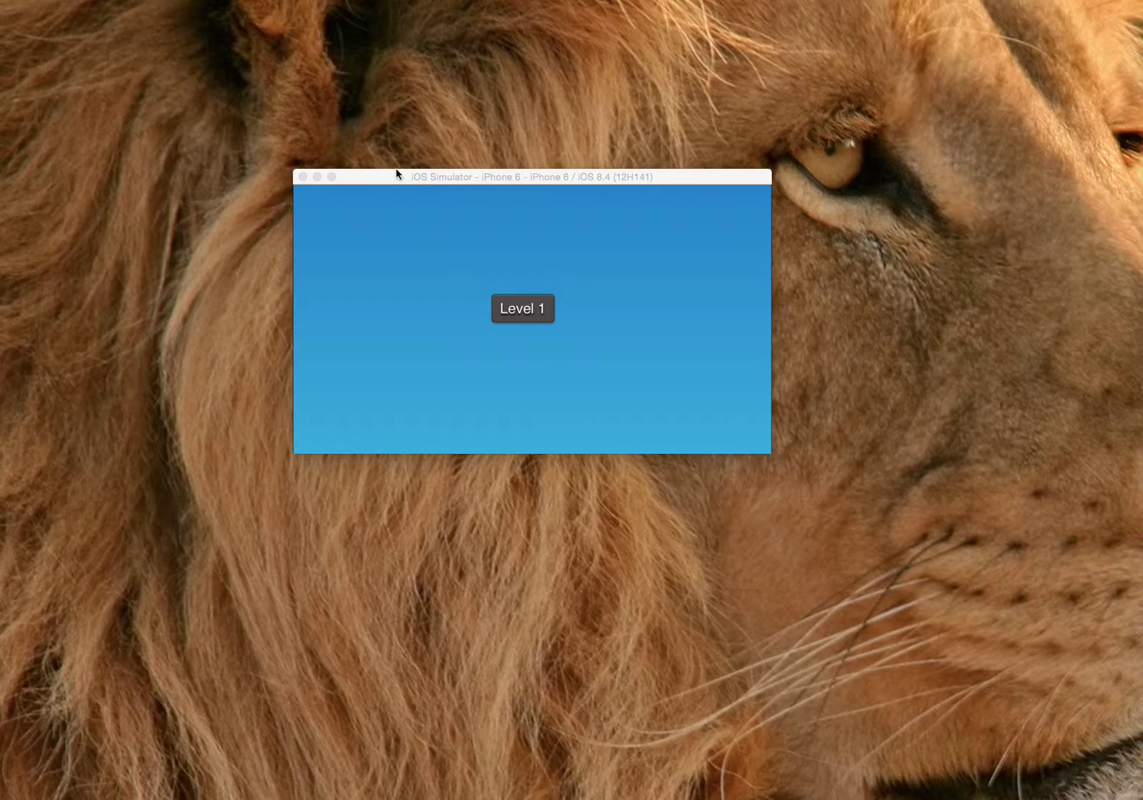
# Reposition the Simulator window and launch Level 1 to show the walking chief on purple
pyautogui.moveTo(393, 175); pyautogui.dragTo(442, 196)
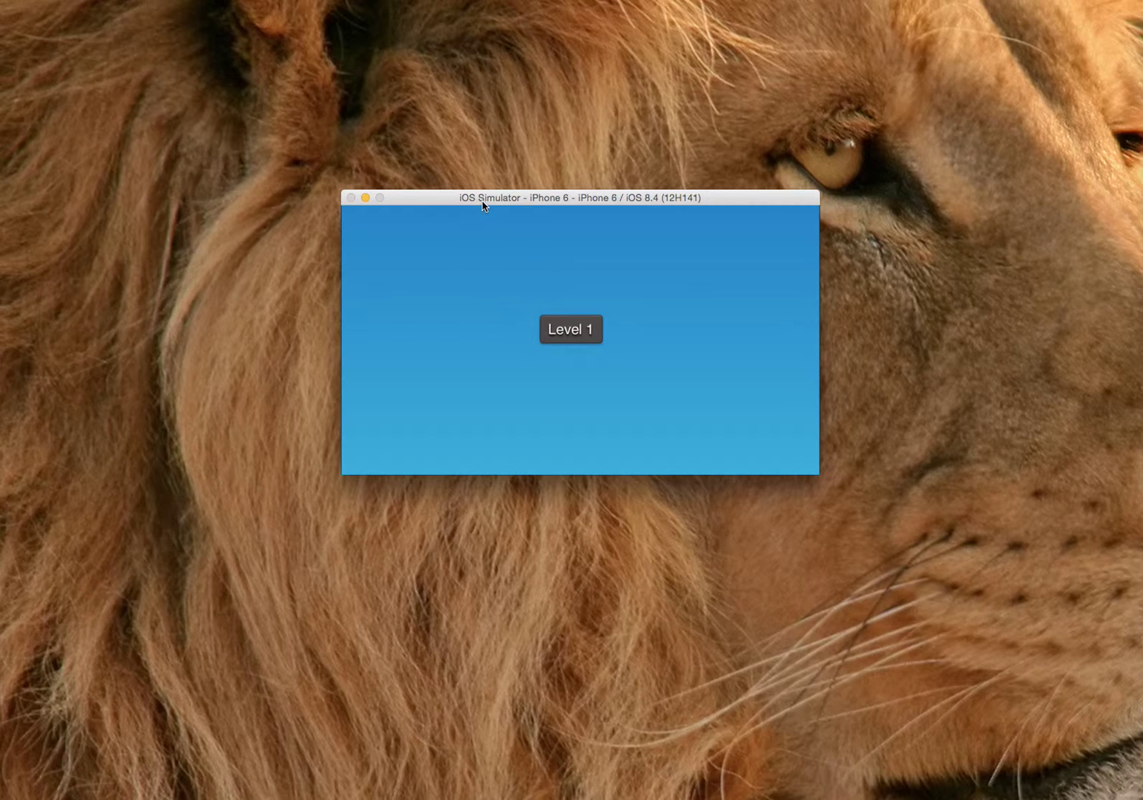
pyautogui.moveTo(483, 201); pyautogui.dragTo(520, 200)
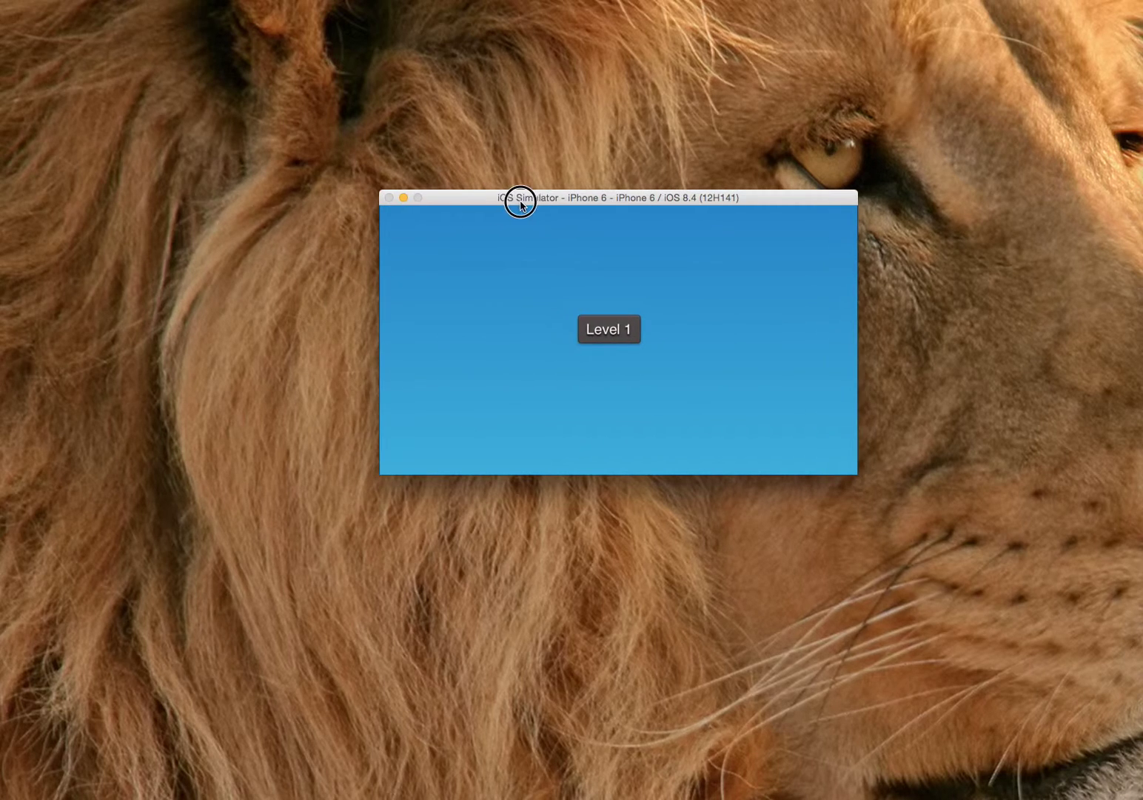
pyautogui.click(602, 332)
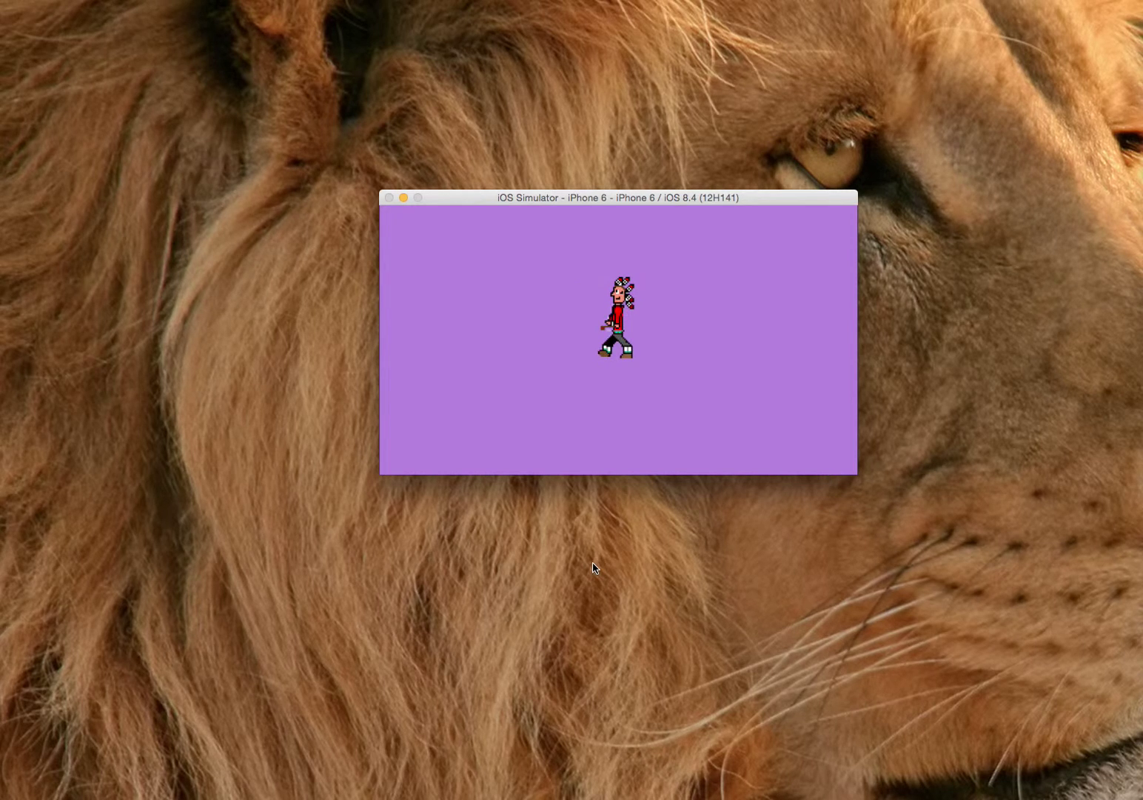
# Preview chief1–3.png in the 'walkingman stuff' Finder window, then slide it off-screen
pyautogui.moveTo(1139, 434); pyautogui.dragTo(705, 498)
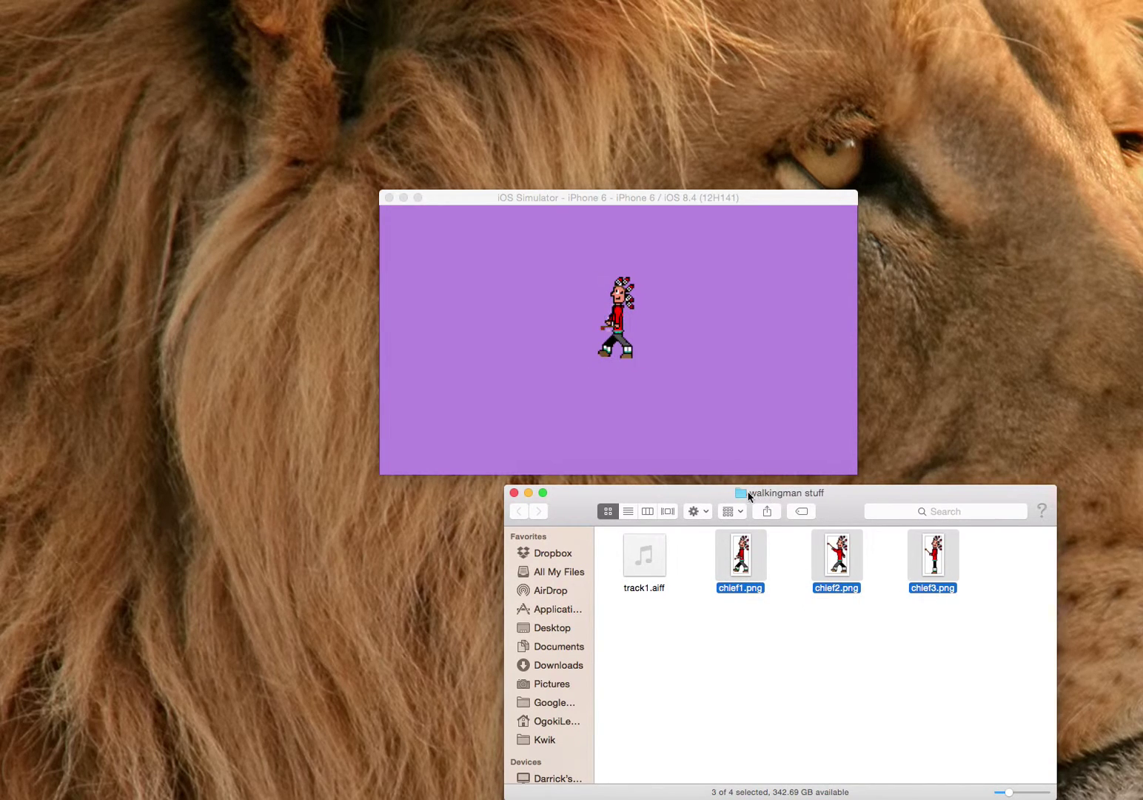
pyautogui.moveTo(693, 495); pyautogui.dragTo(1142, 371)
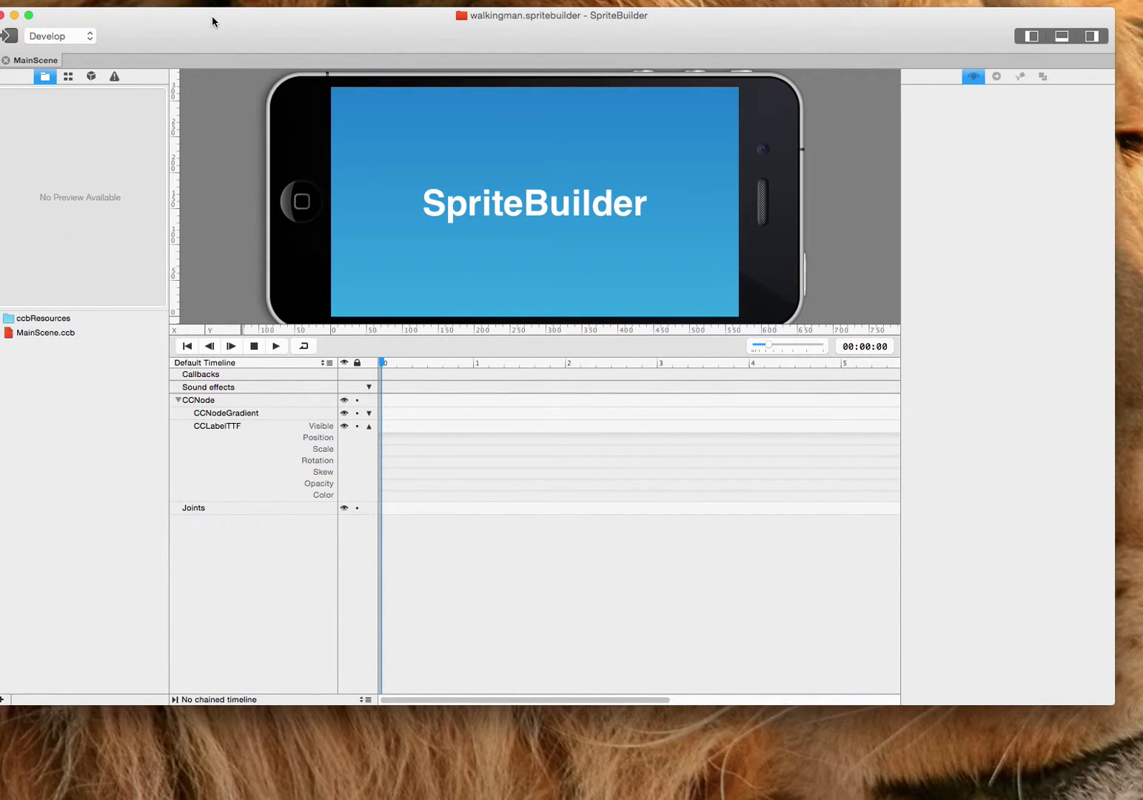
# Delete the SpriteBuilder title label from MainScene
pyautogui.moveTo(214, 20); pyautogui.dragTo(212, 24)
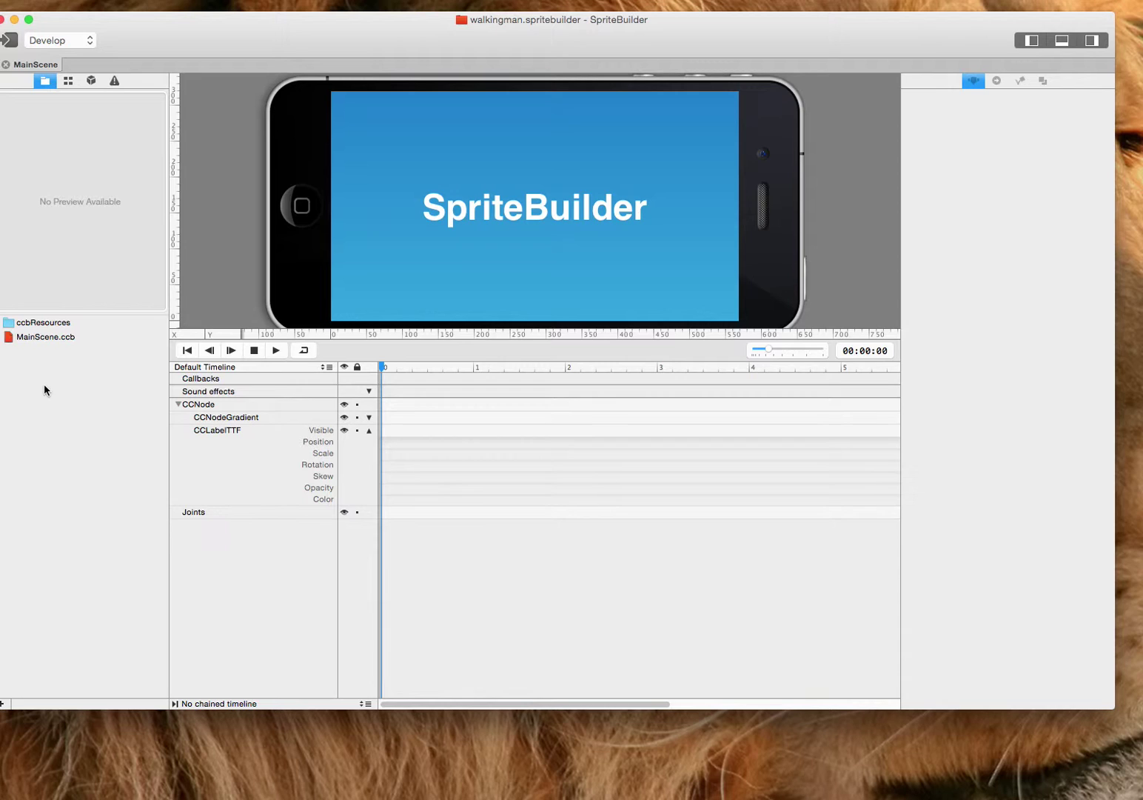
pyautogui.moveTo(188, 24); pyautogui.dragTo(212, 29)
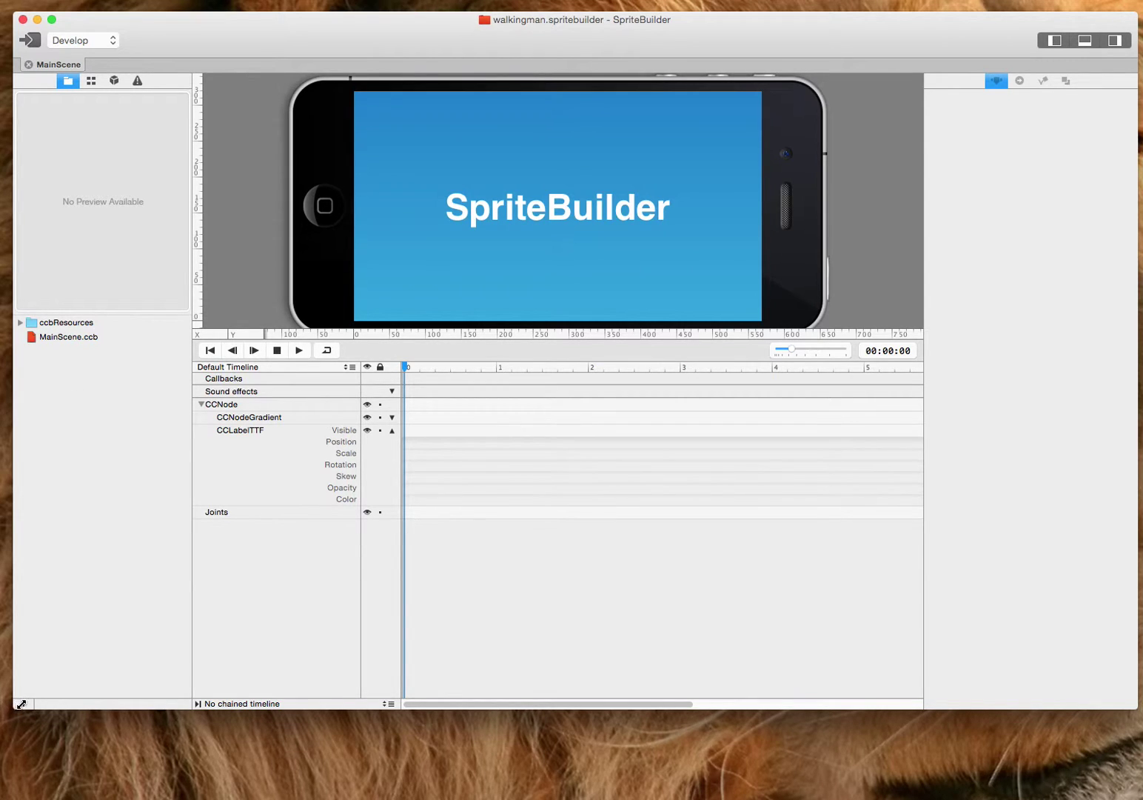
pyautogui.click(520, 197)
pyautogui.press('Delete')
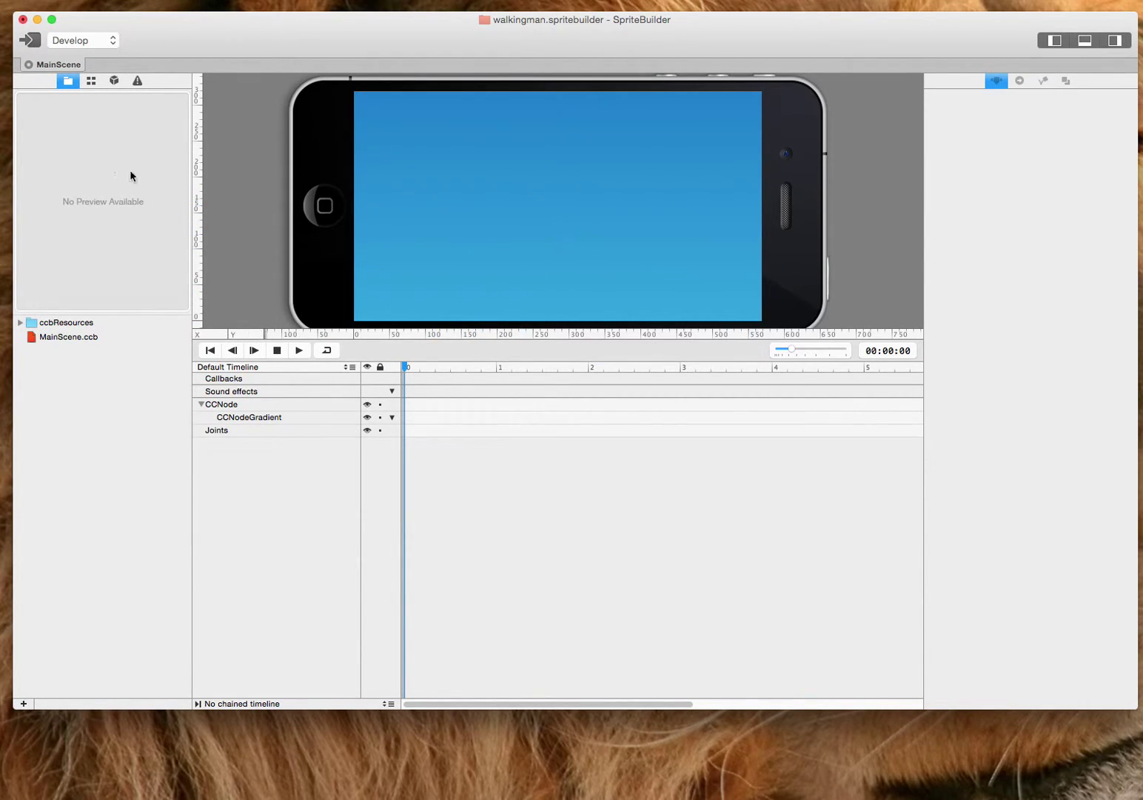
# Add a button to the centre of MainScene titled 'Level 1'
pyautogui.click(114, 81)
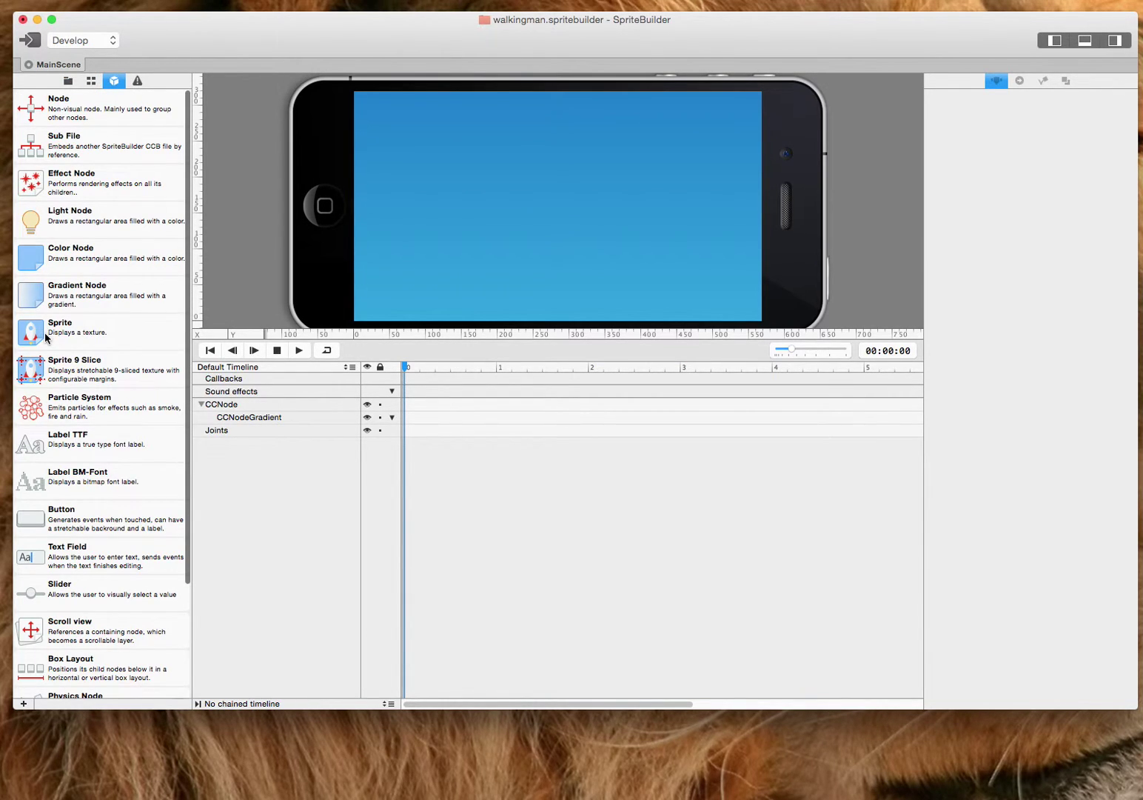
pyautogui.click(214, 446)
pyautogui.moveTo(213, 446); pyautogui.dragTo(531, 234)
pyautogui.click(1000, 471)
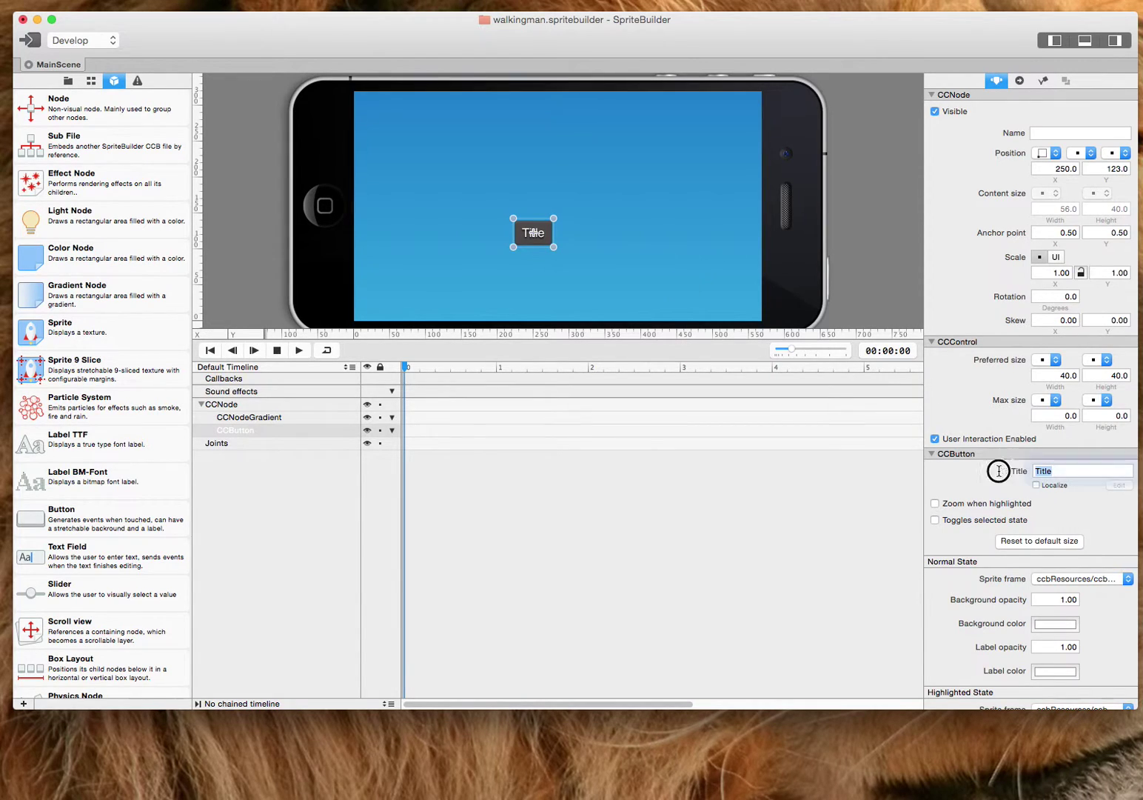
pyautogui.write('Level 1')
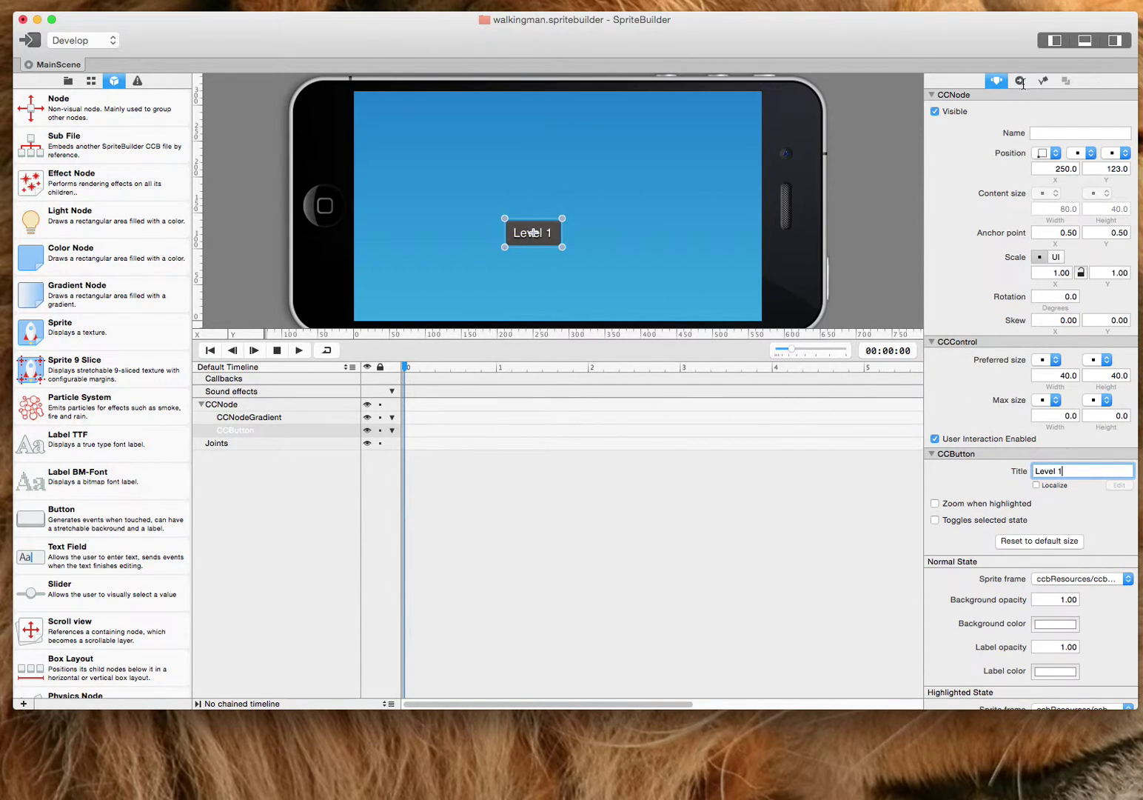
# Set the Level 1 button's selector to level1button: and nudge it slightly up-right
pyautogui.click(1021, 81)
pyautogui.click(1010, 168)
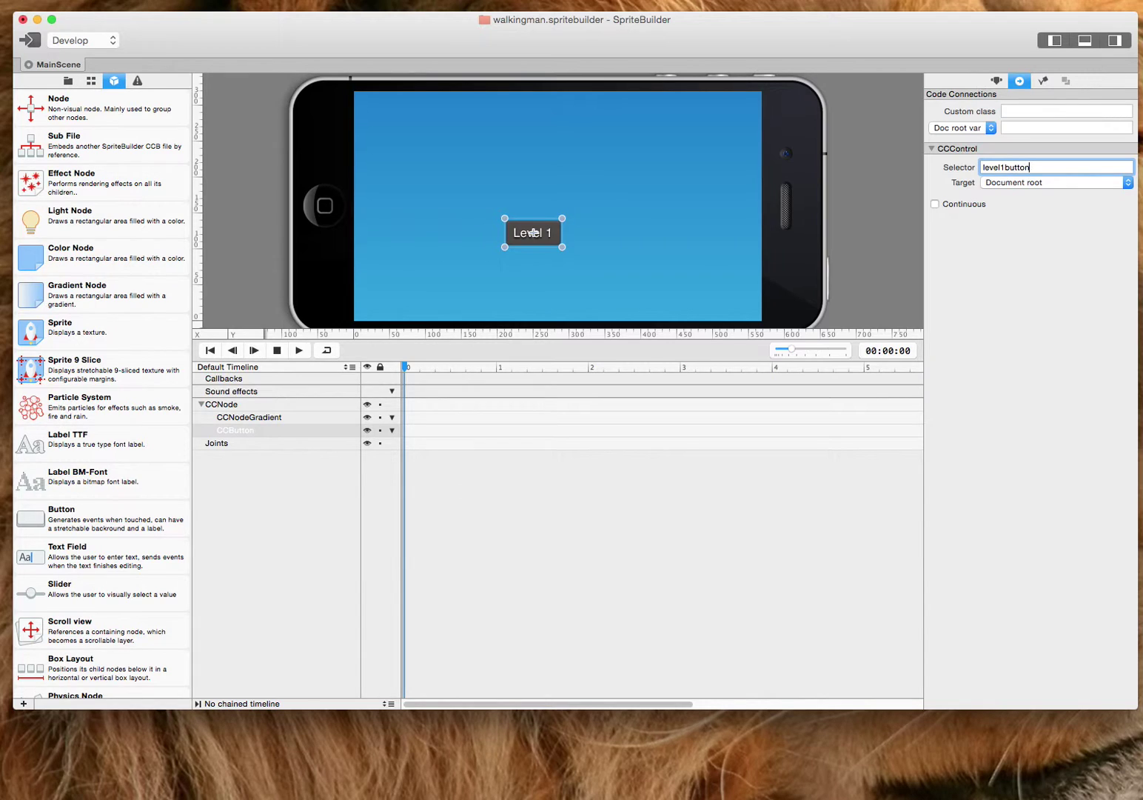
pyautogui.press('Return')
pyautogui.moveTo(519, 235); pyautogui.dragTo(539, 223)
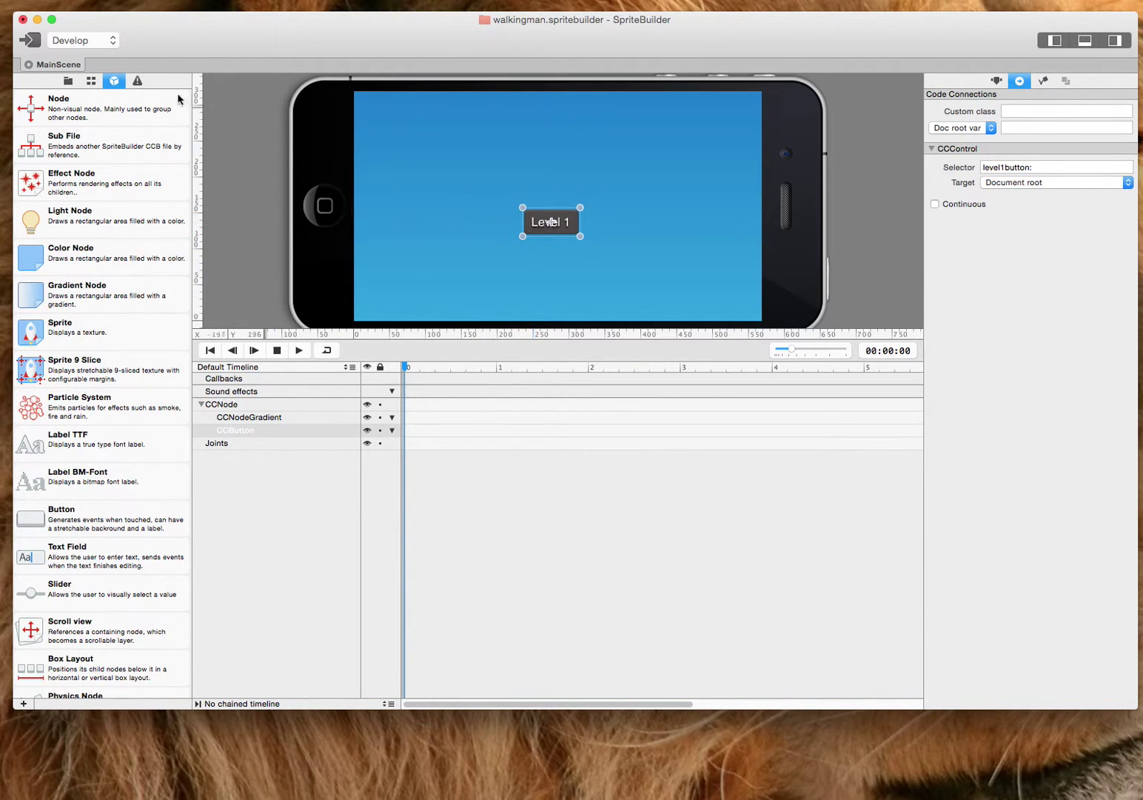
pyautogui.click(71, 83)
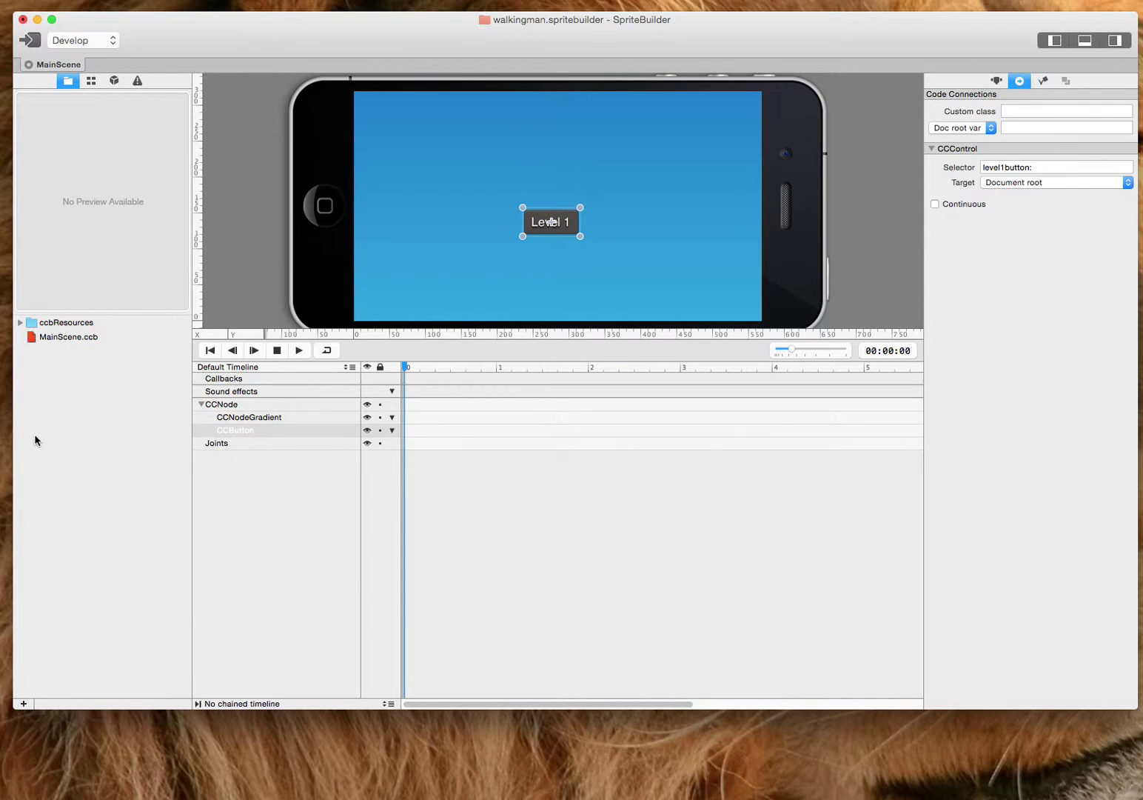
# Create a new scene document named level1.ccb
pyautogui.click(23, 704)
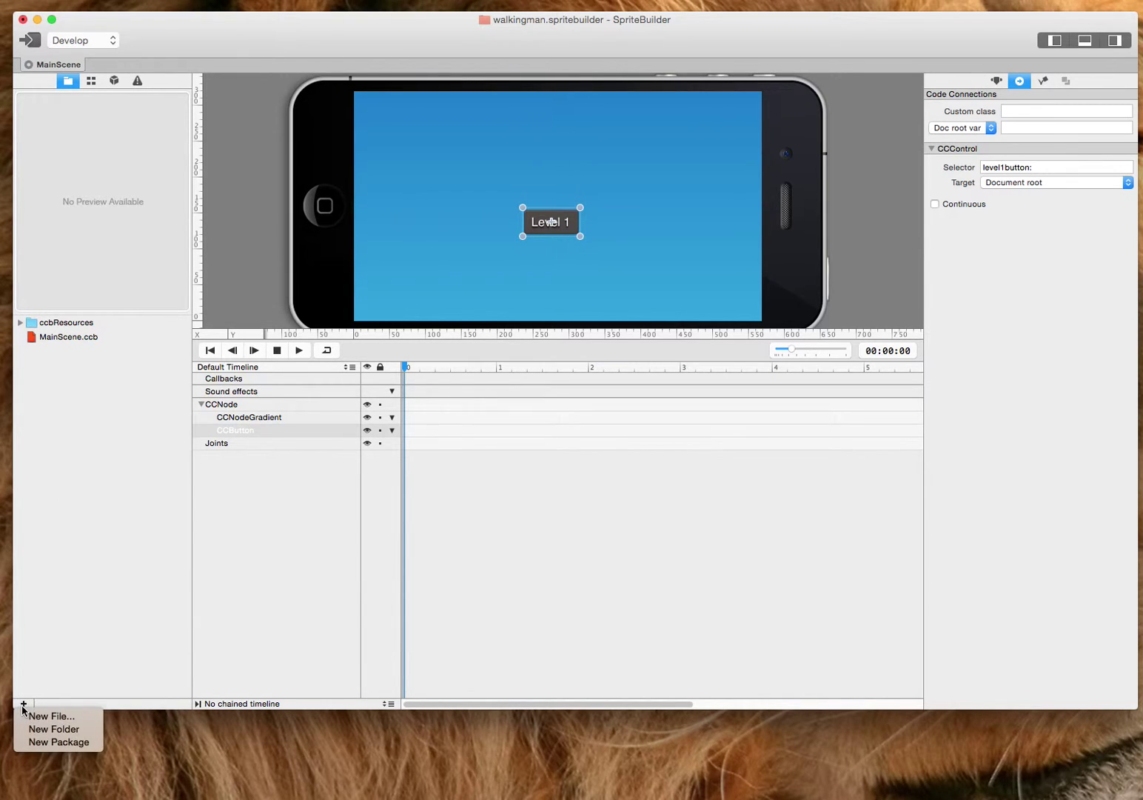
pyautogui.click(32, 717)
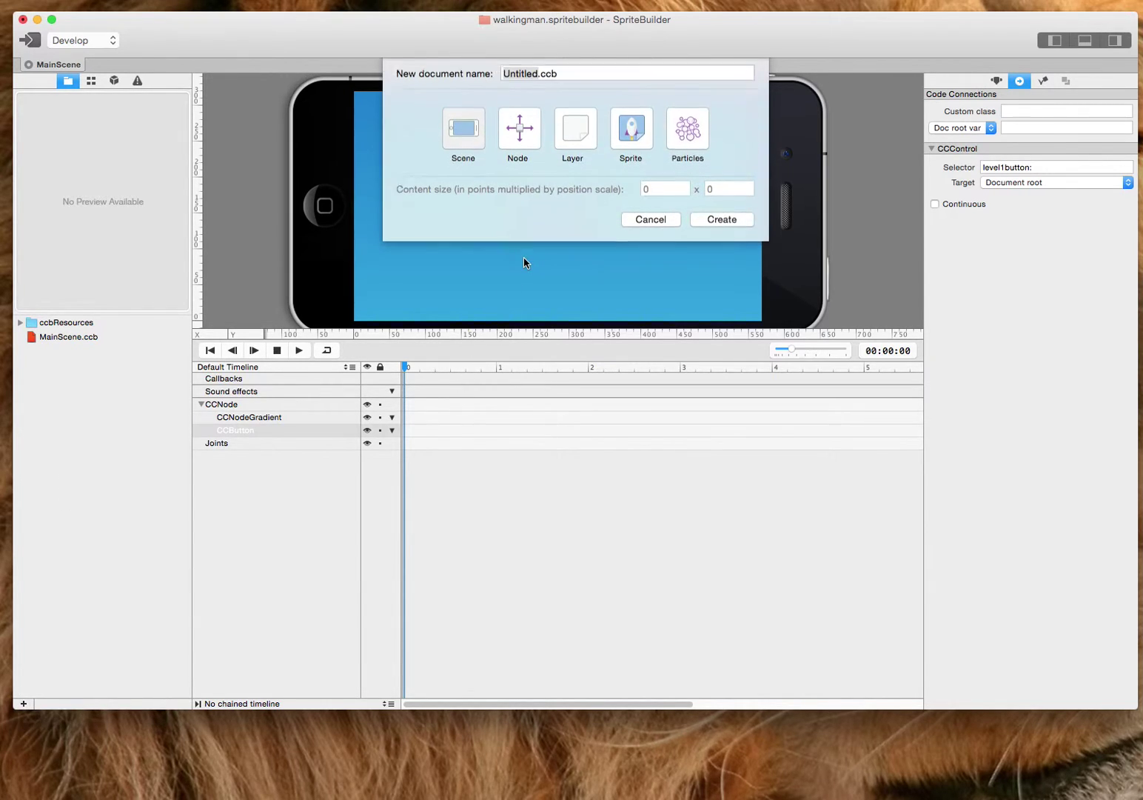
pyautogui.write('level1')
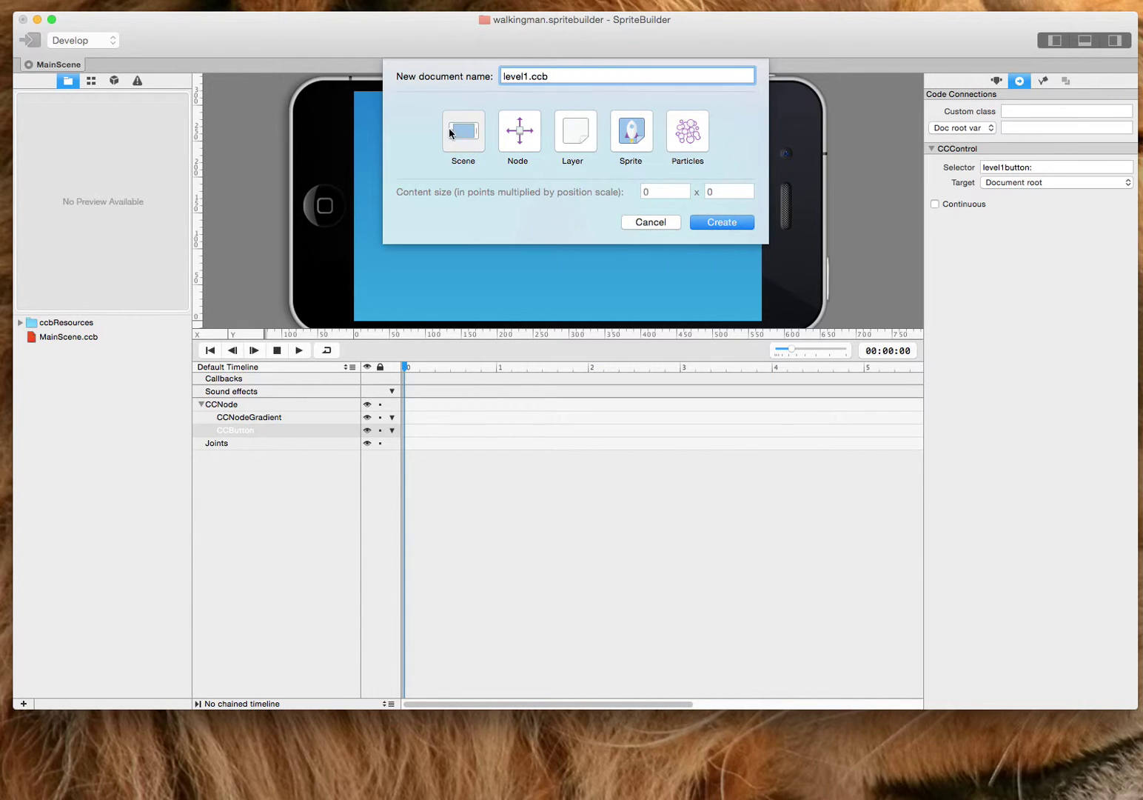
pyautogui.click(705, 222)
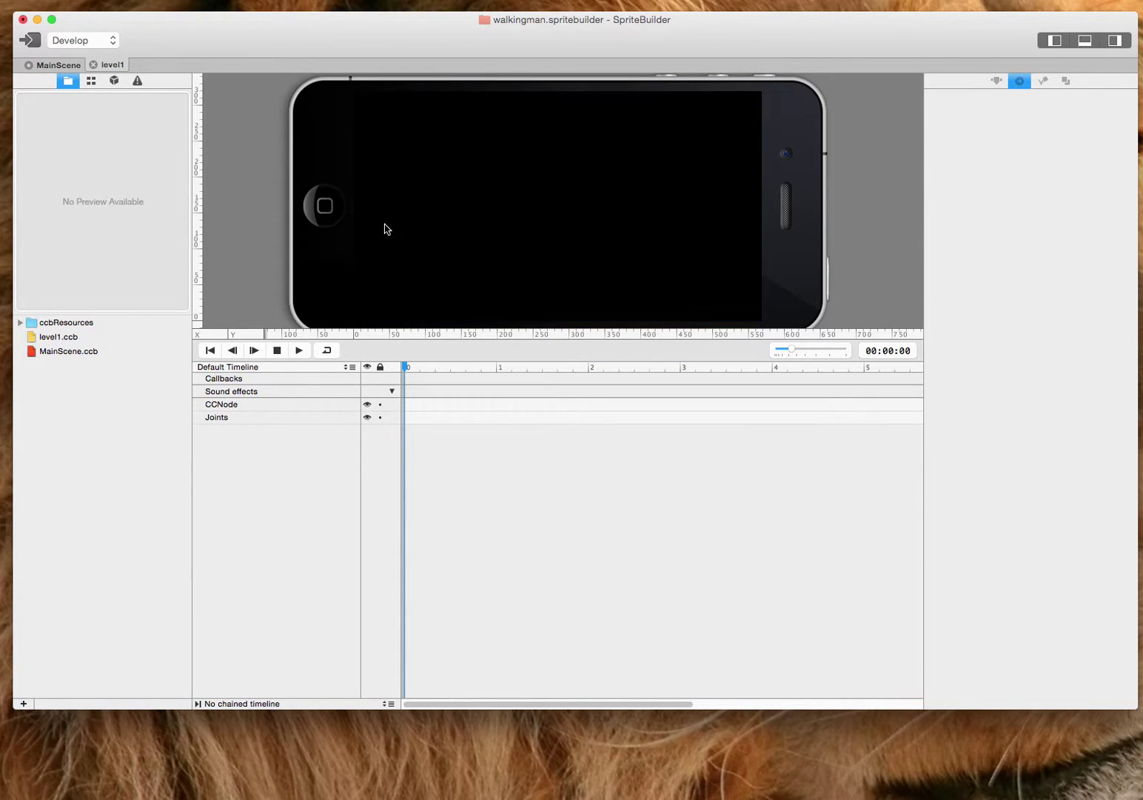
pyautogui.click(107, 83)
# Add a colour node to level1, stretch it over the whole phone screen and colour it green
pyautogui.moveTo(31, 258); pyautogui.dragTo(375, 294)
pyautogui.click(426, 258)
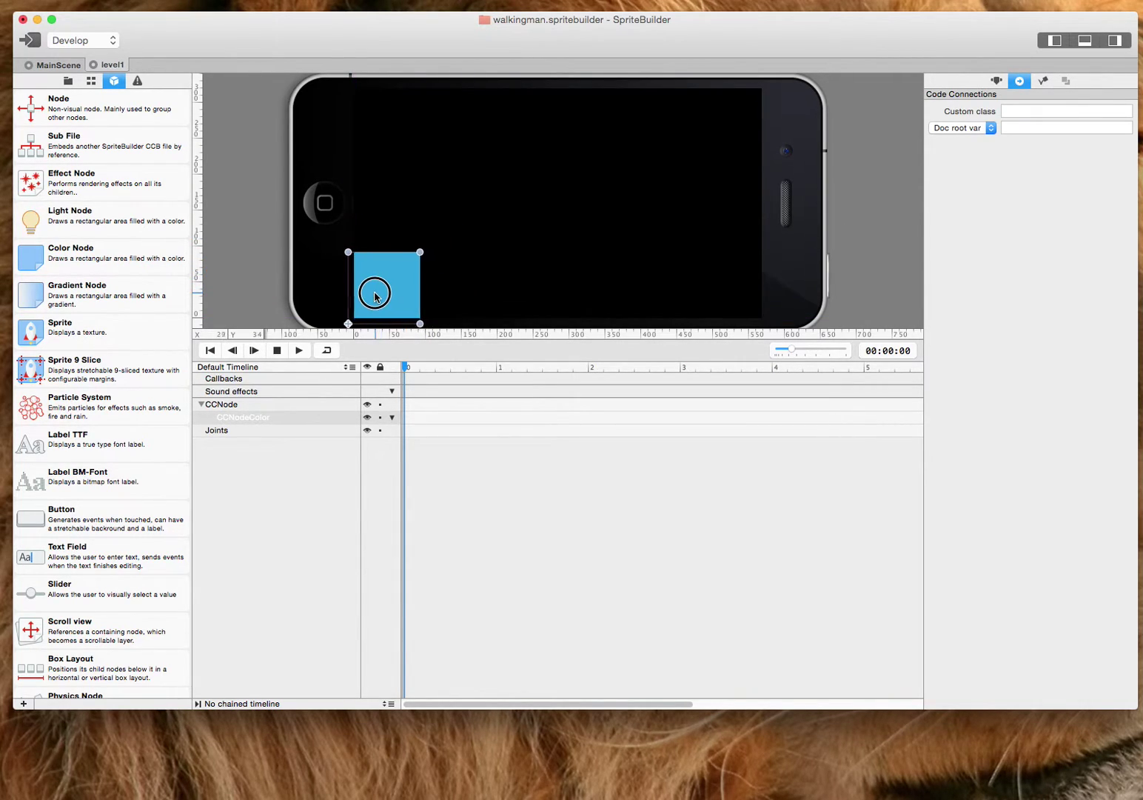
pyautogui.moveTo(420, 253); pyautogui.dragTo(767, 83)
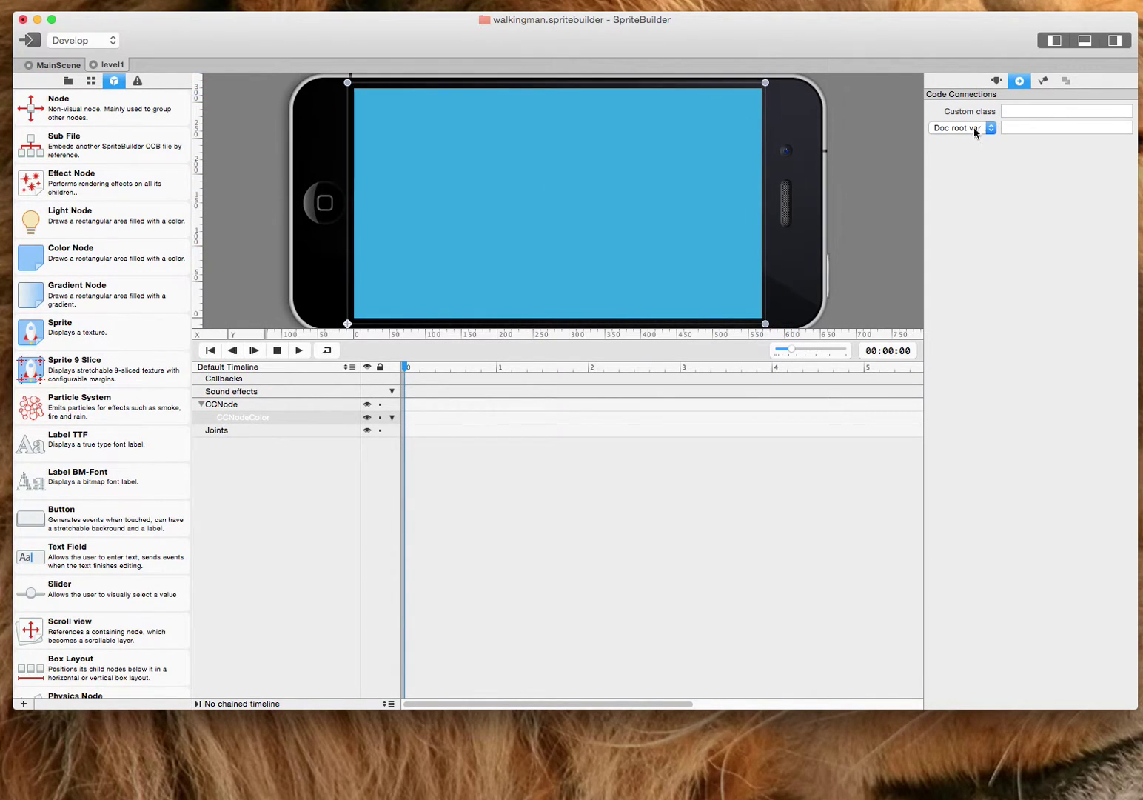
pyautogui.click(997, 80)
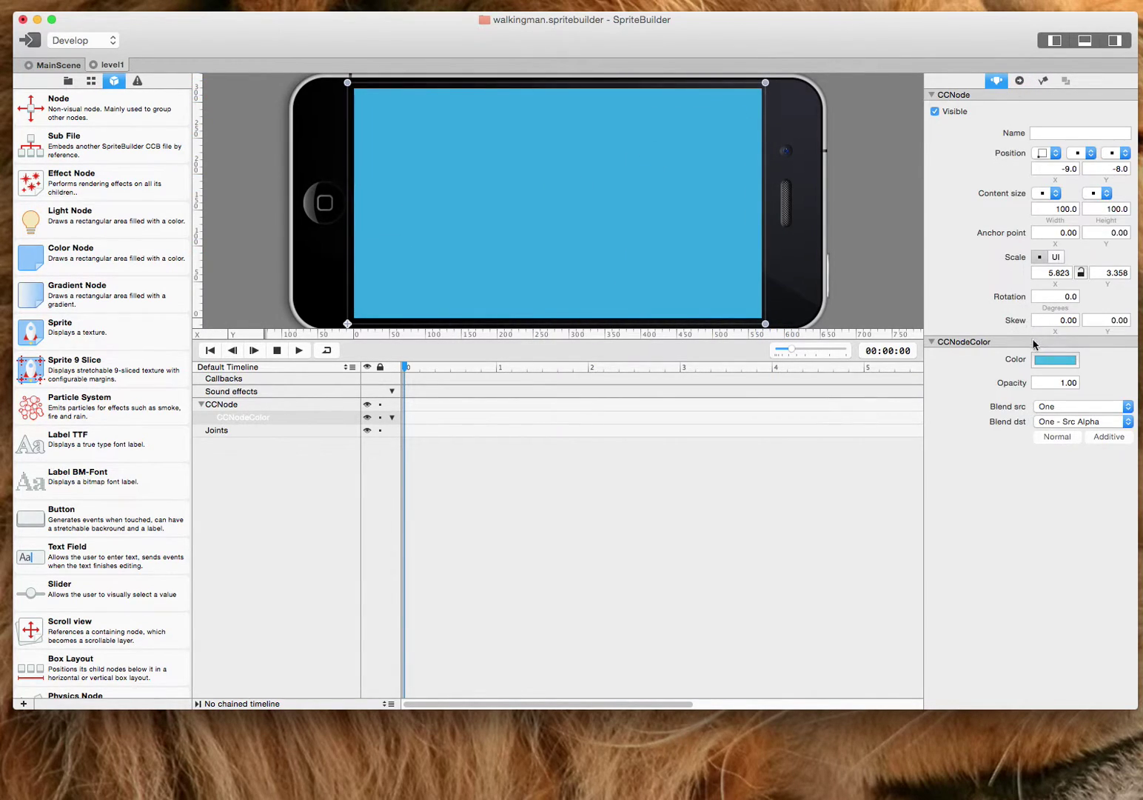
pyautogui.click(1055, 360)
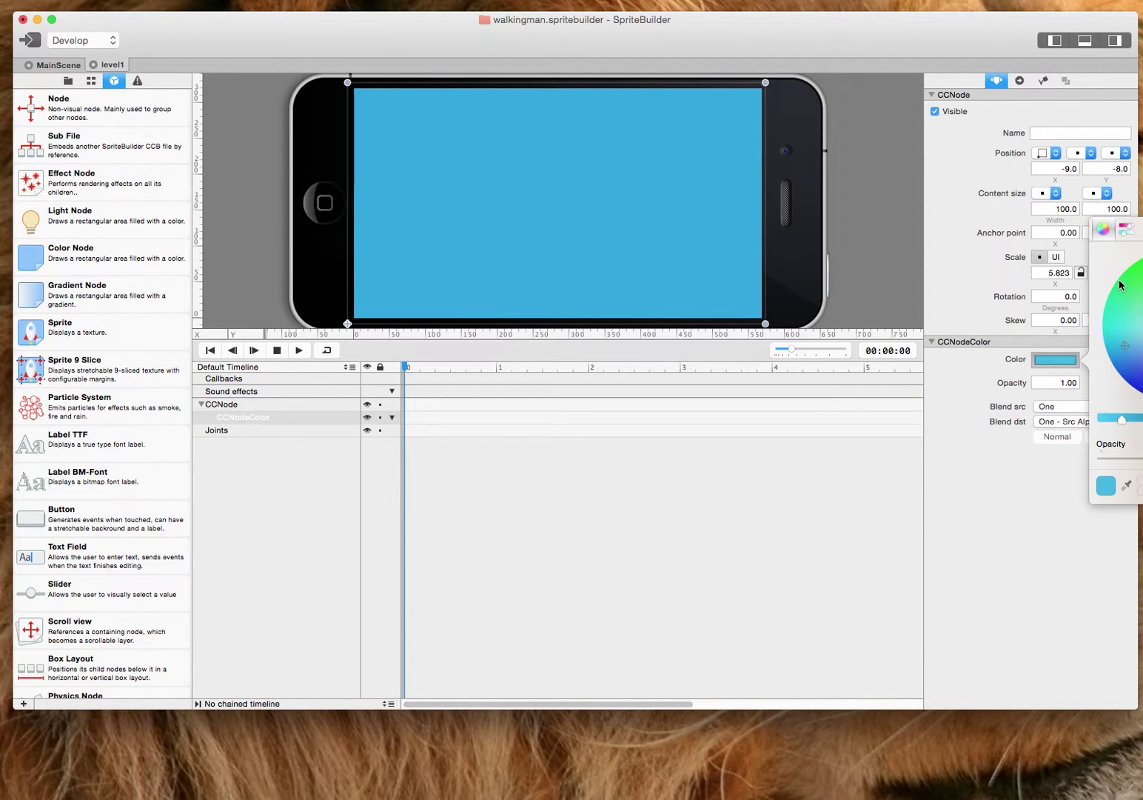
pyautogui.click(1124, 275)
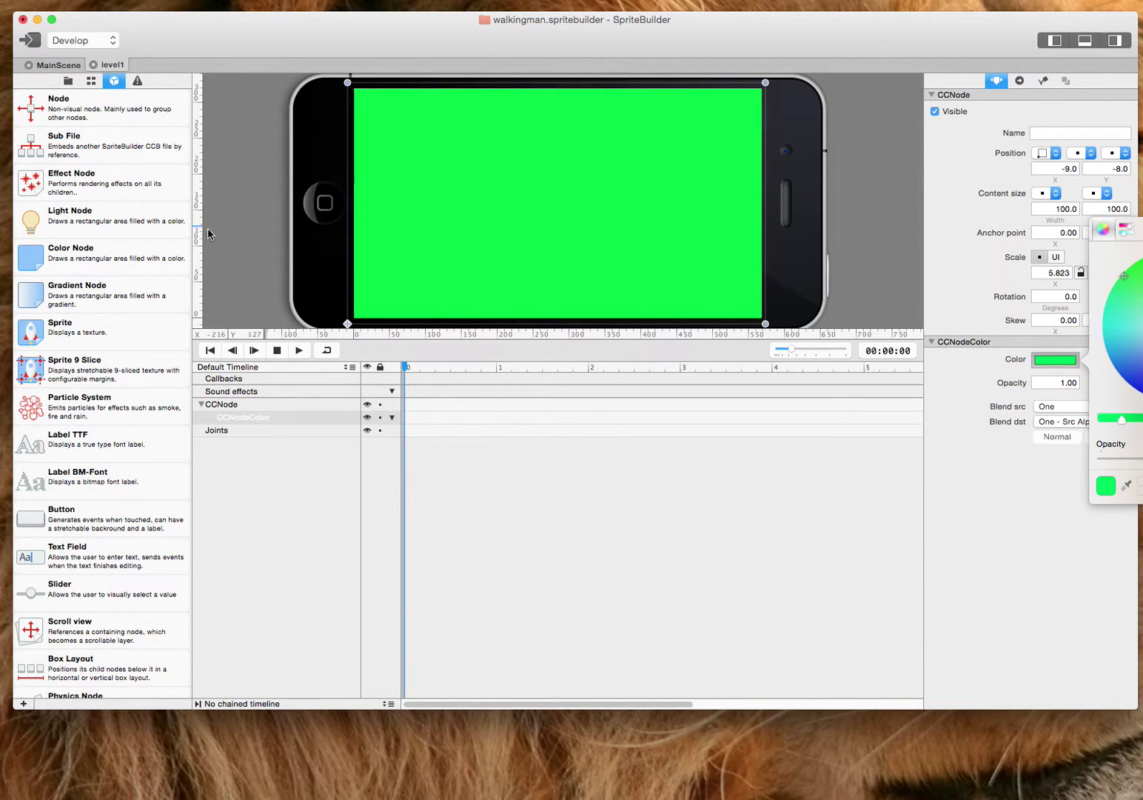
pyautogui.click(231, 239)
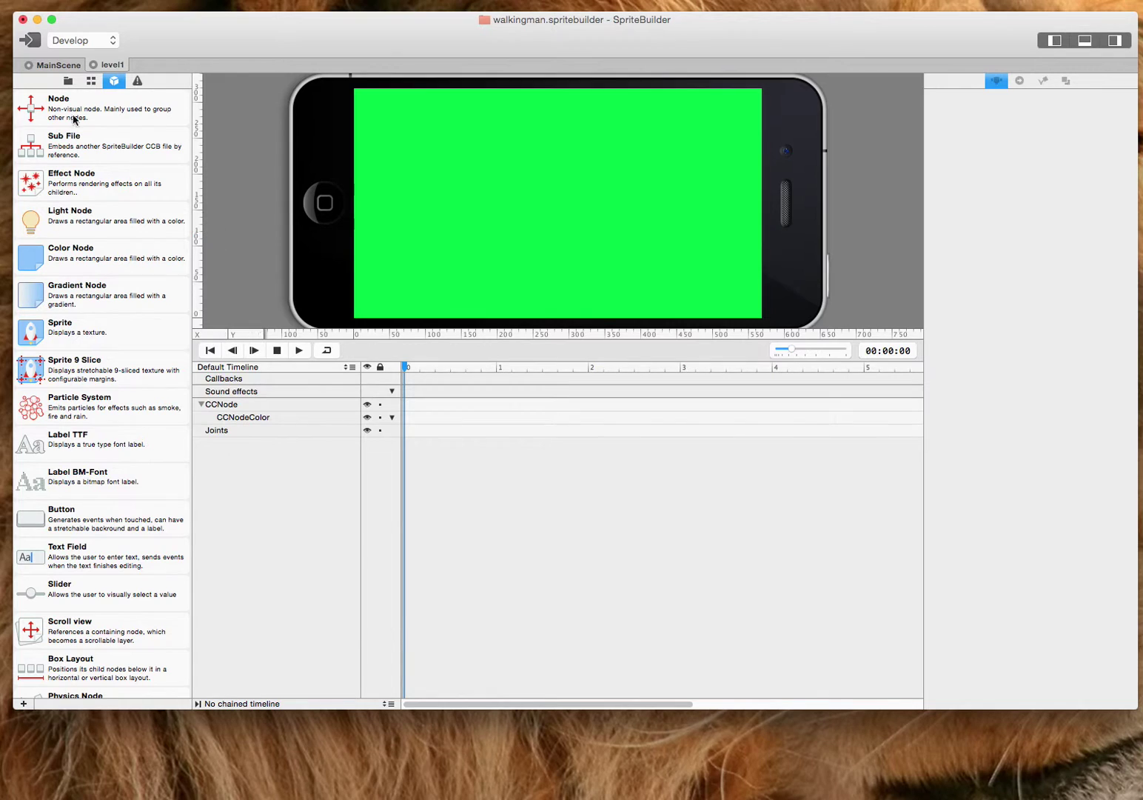
pyautogui.click(68, 80)
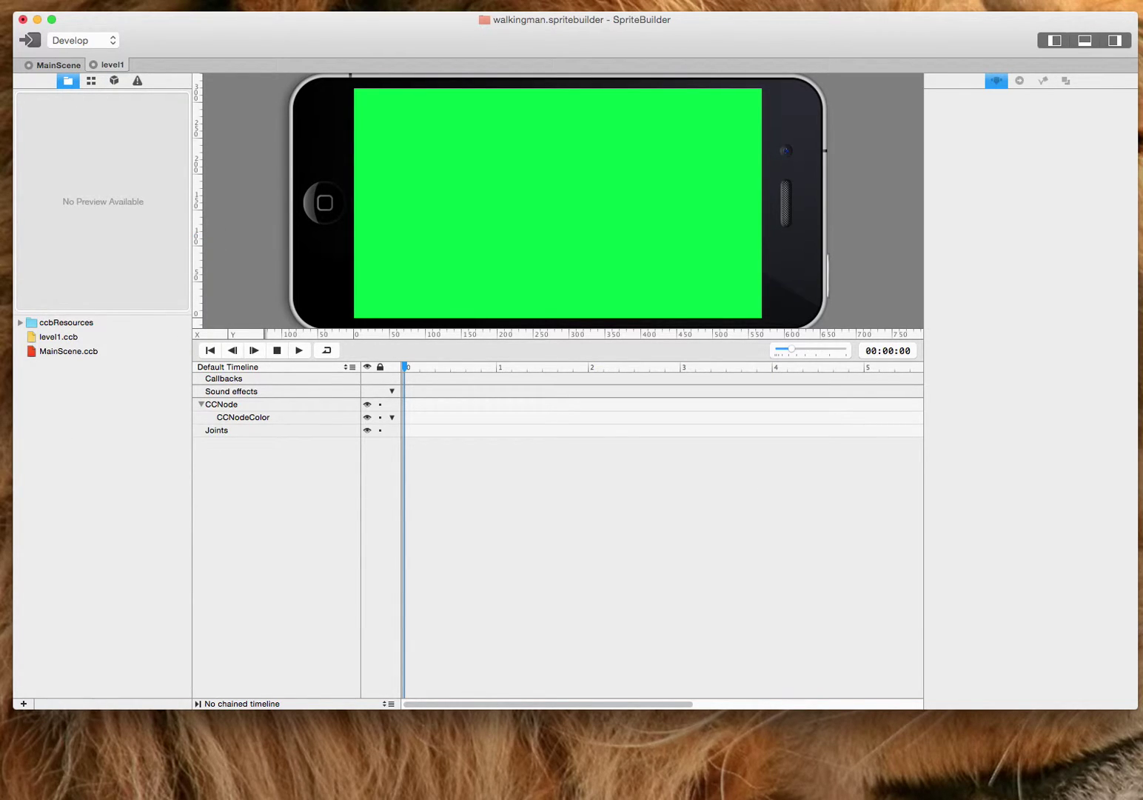
# Import chief1.png, chief2.png and chief3.png from the walkingman stuff folder into the project
pyautogui.moveTo(1140, 422); pyautogui.dragTo(733, 483)
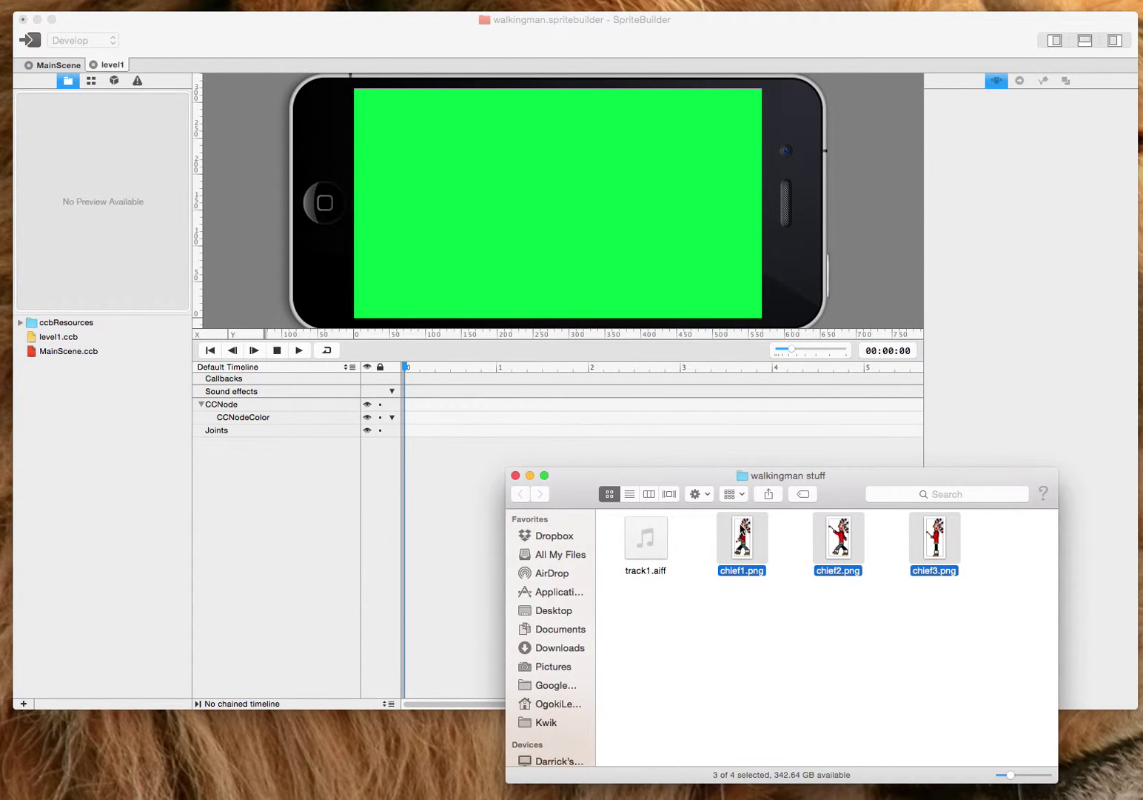
pyautogui.moveTo(741, 527); pyautogui.dragTo(54, 358)
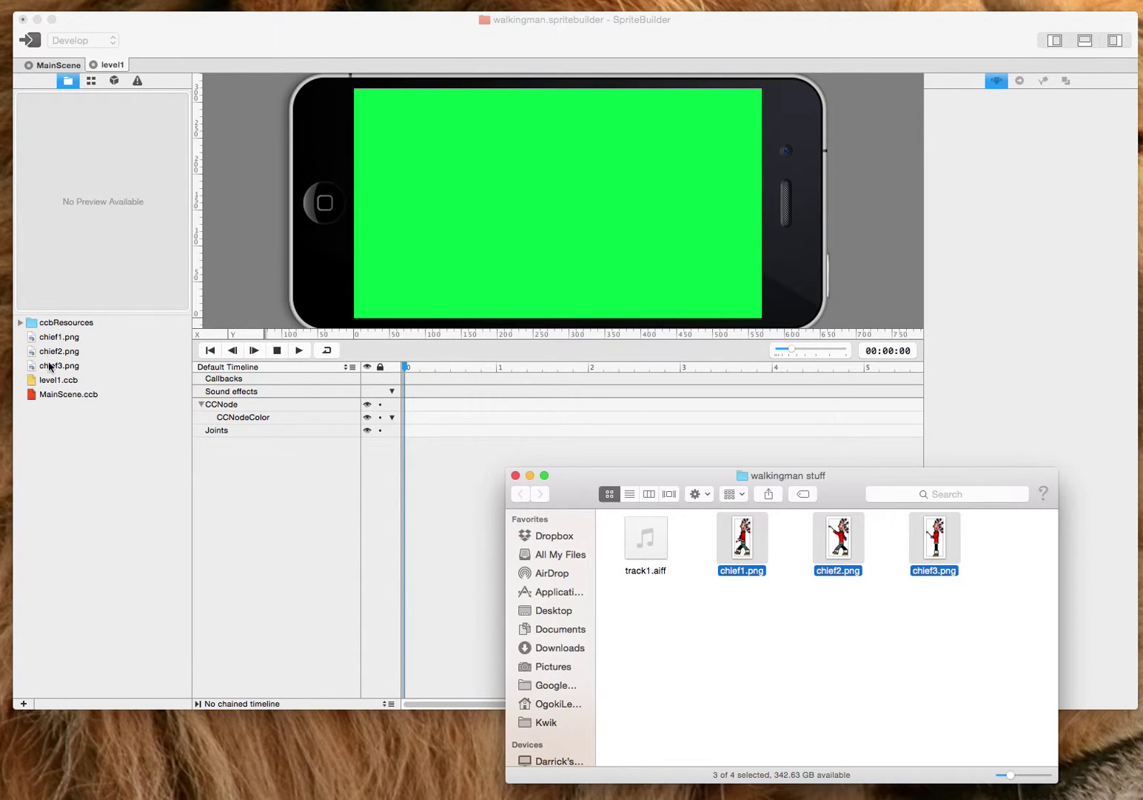
pyautogui.click(65, 603)
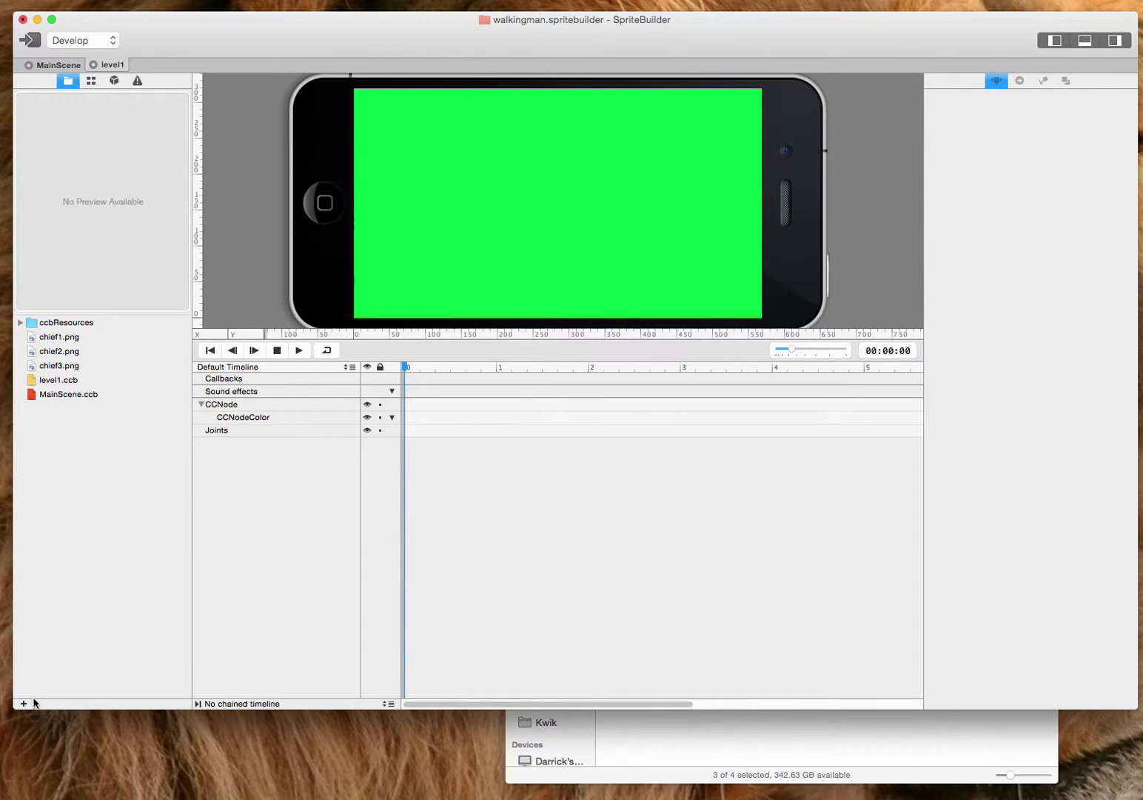
# Create a new project folder named walkingchief
pyautogui.click(22, 704)
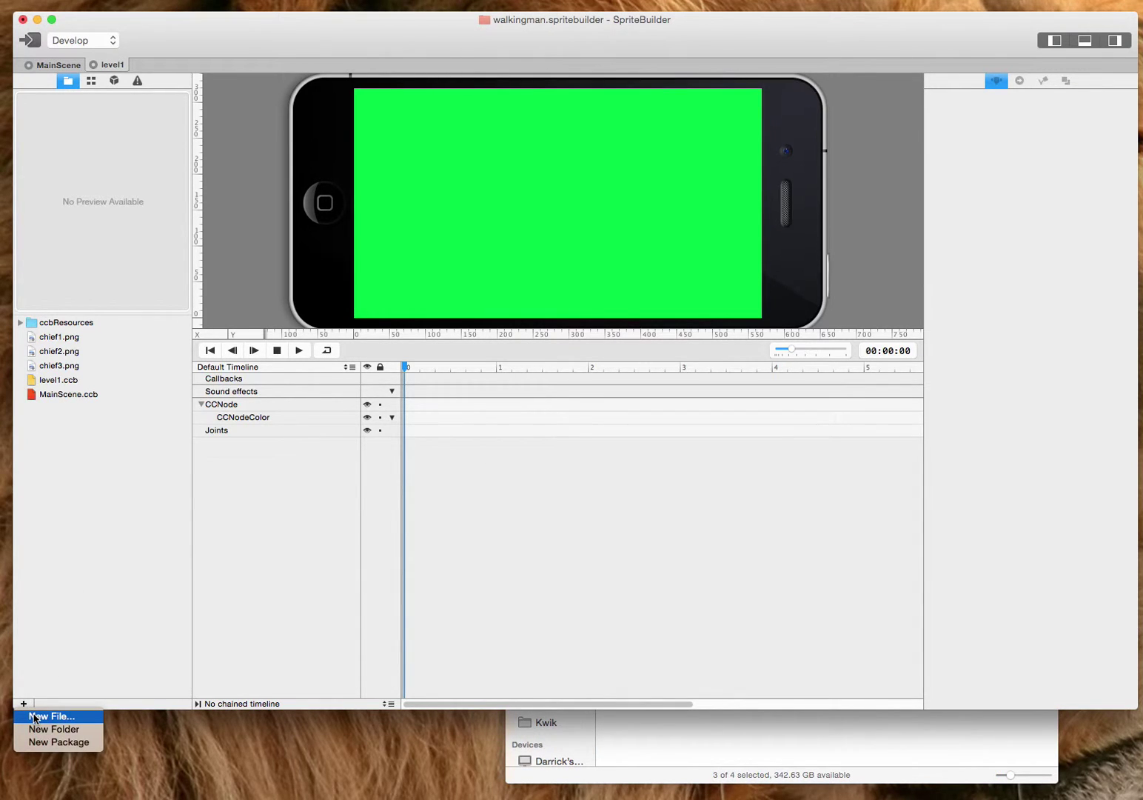
pyautogui.click(34, 730)
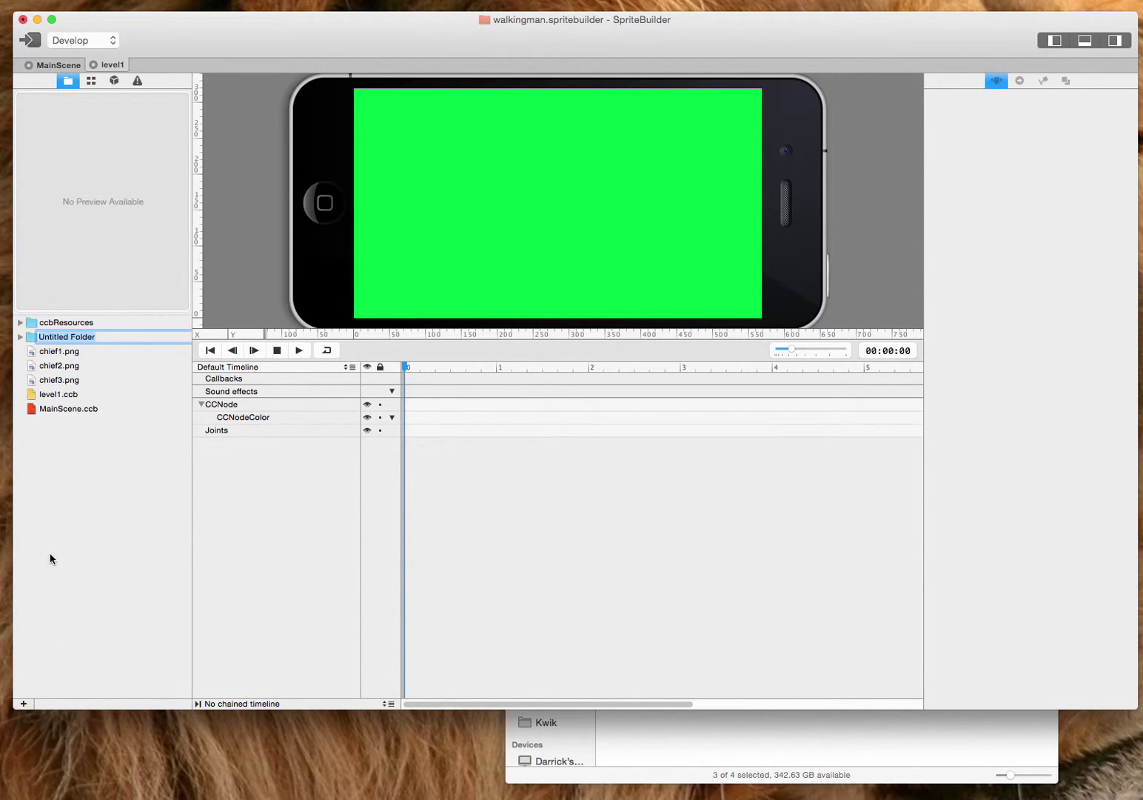
pyautogui.write('walkingchief')
pyautogui.press('Return')
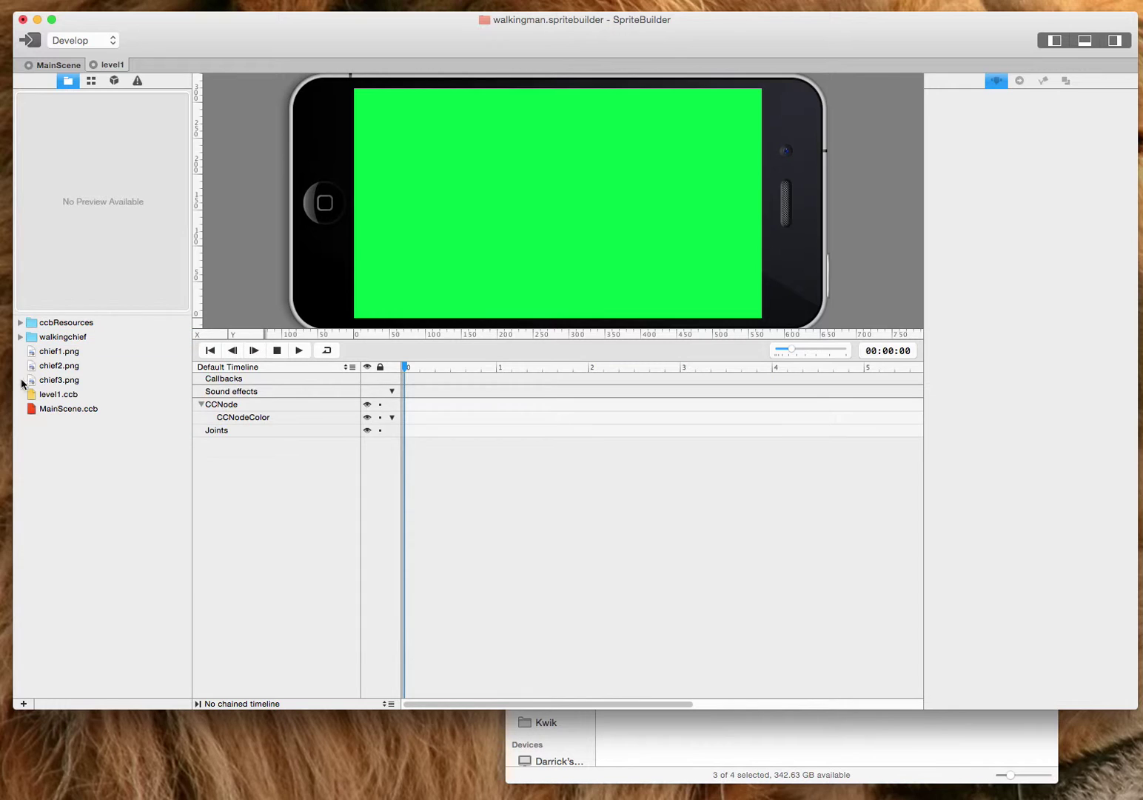
# Move chief1–3.png into the walkingchief folder
pyautogui.click(41, 352)
pyautogui.hotkey('shift', 'Down')
pyautogui.hotkey('shift', 'Down')
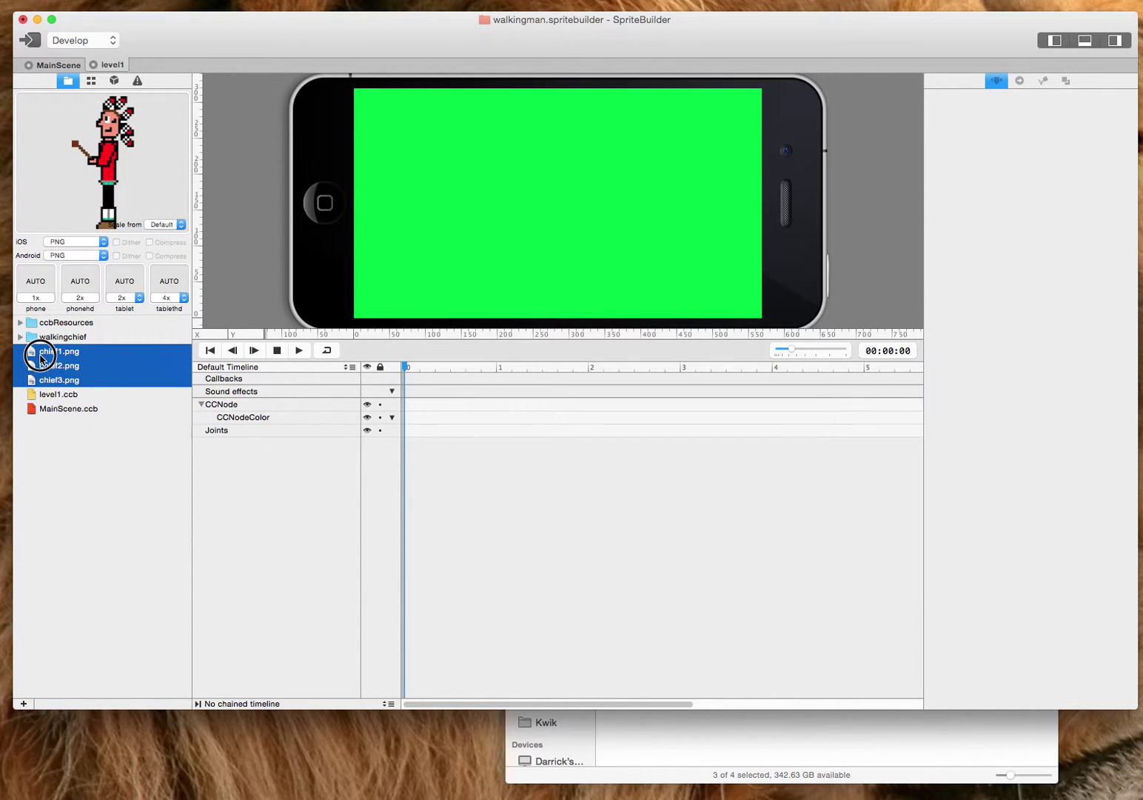
pyautogui.moveTo(41, 356); pyautogui.dragTo(45, 338)
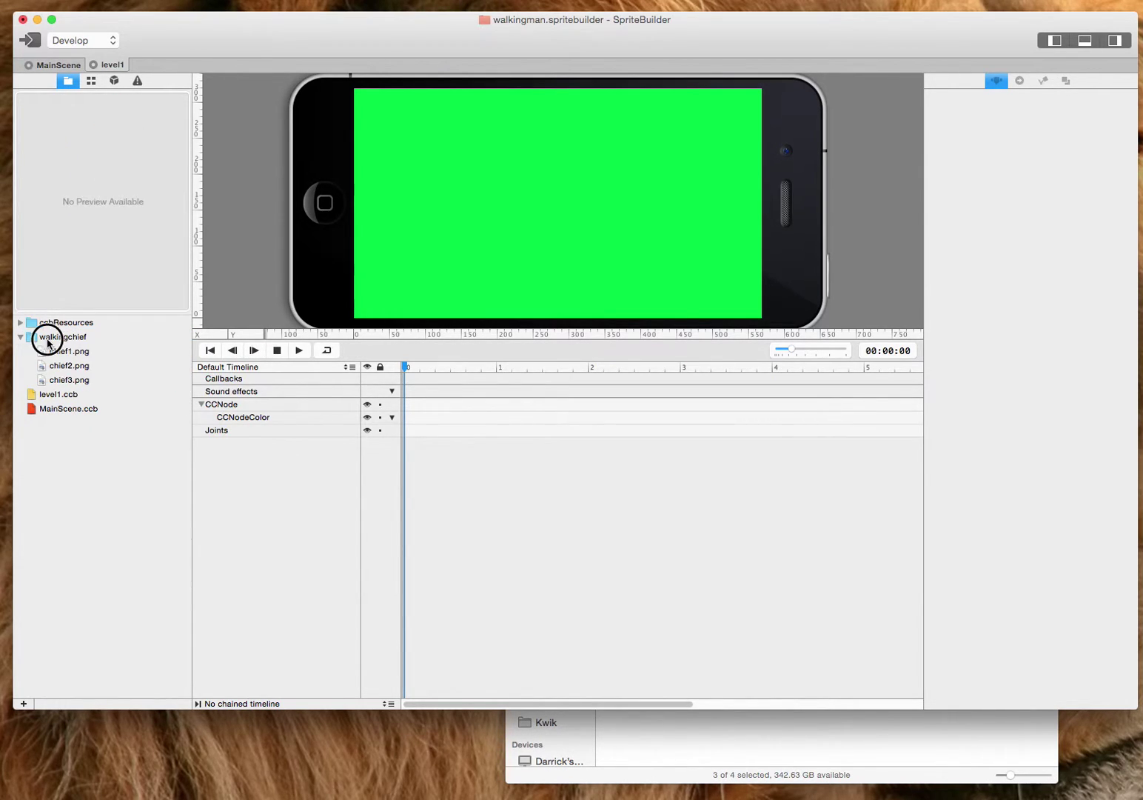
pyautogui.click(47, 338)
# Make the walkingchief folder a Smart Sprite Sheet and check chief1 inside it
pyautogui.rightClick(48, 338)
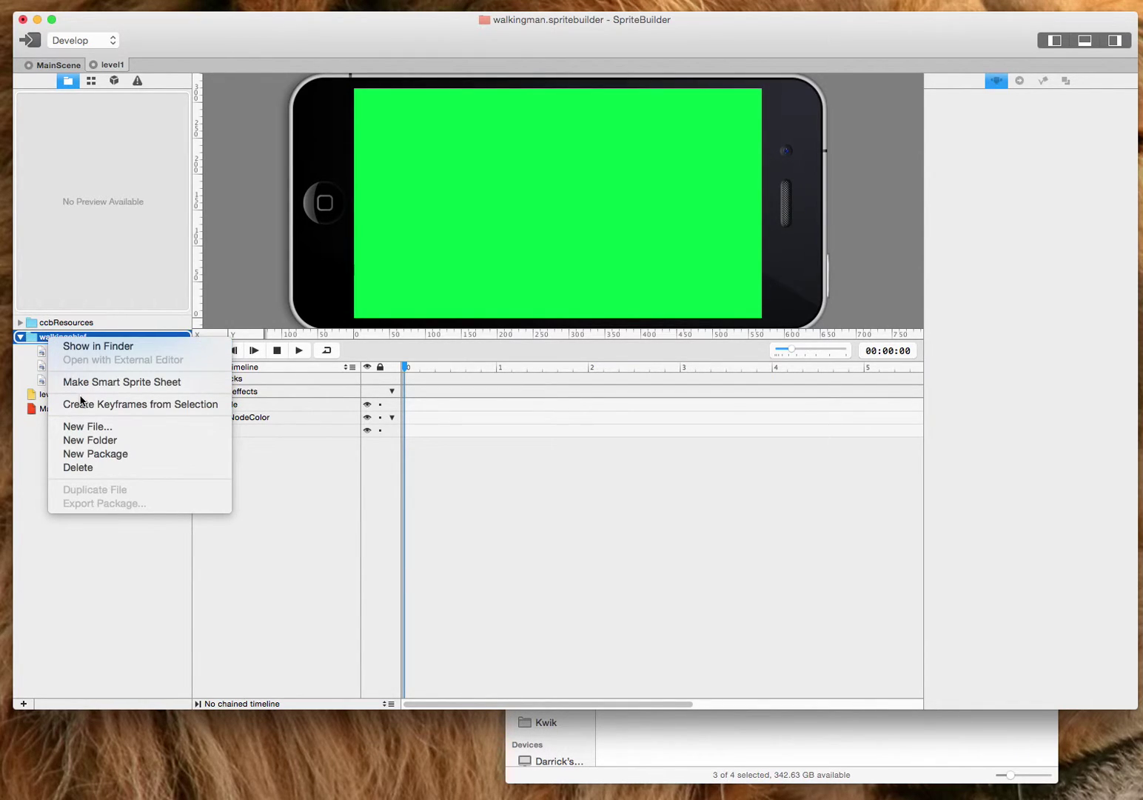
pyautogui.click(80, 385)
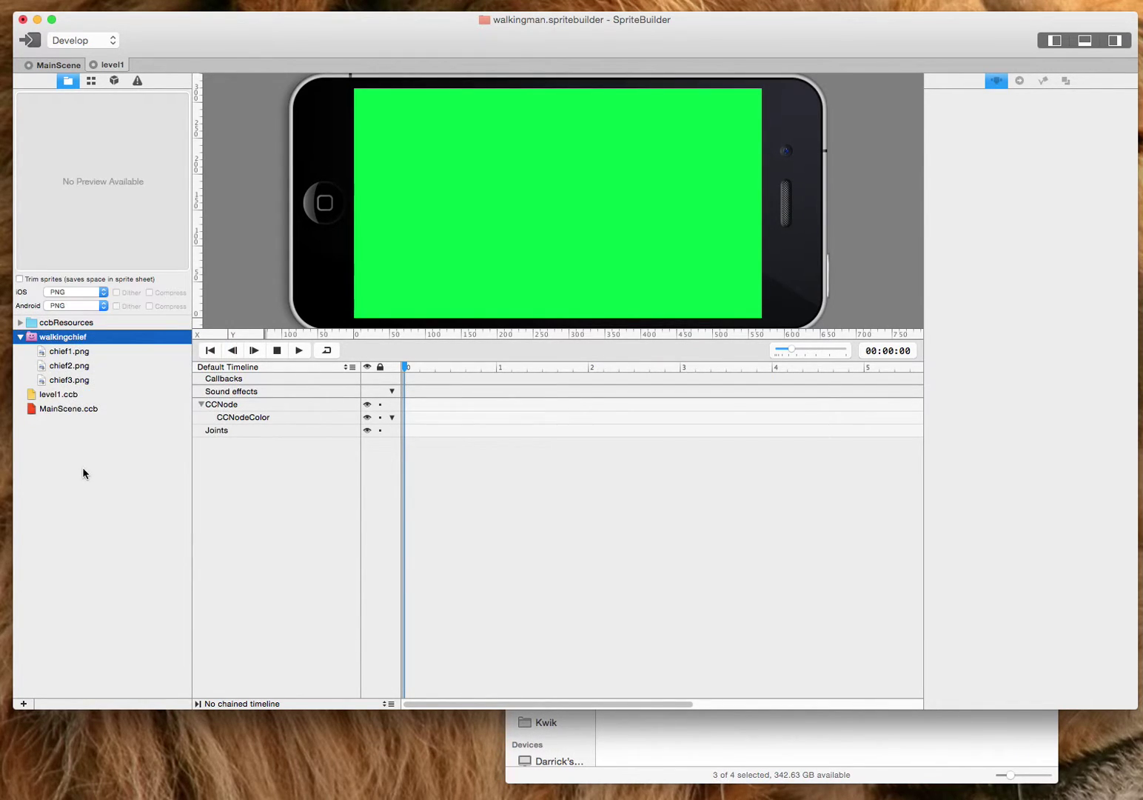
pyautogui.click(41, 352)
pyautogui.click(301, 351)
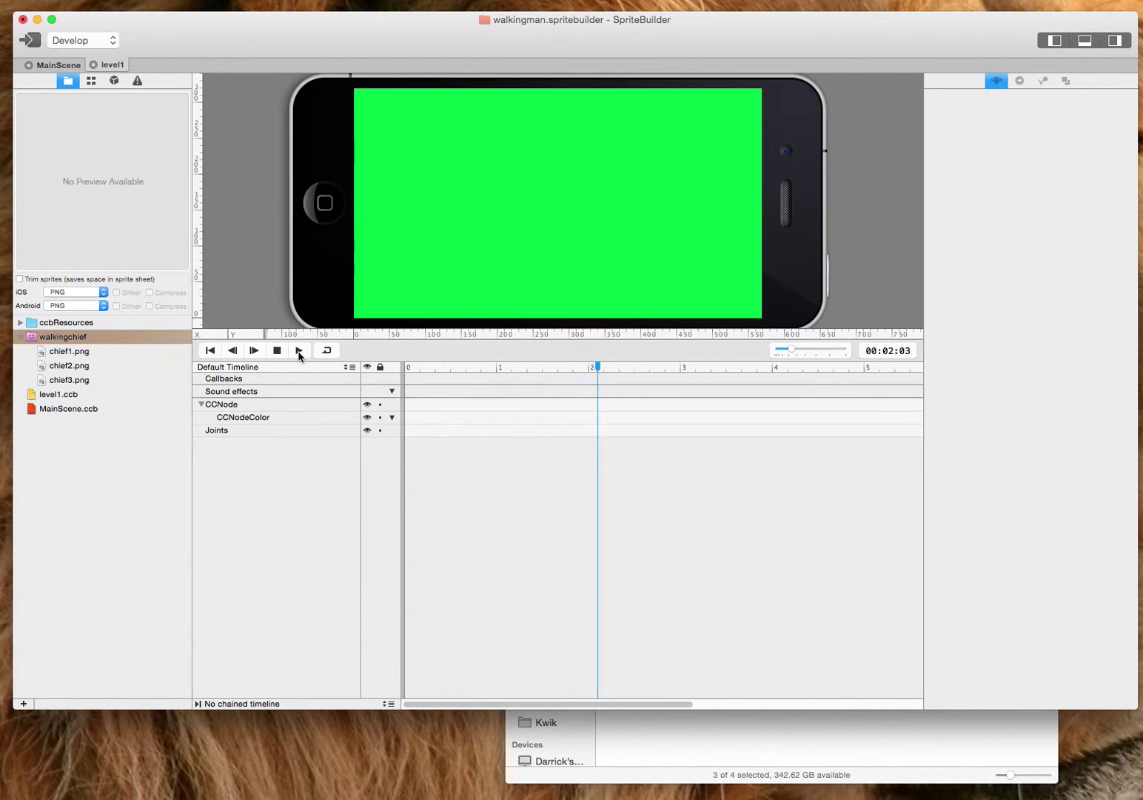
pyautogui.click(276, 351)
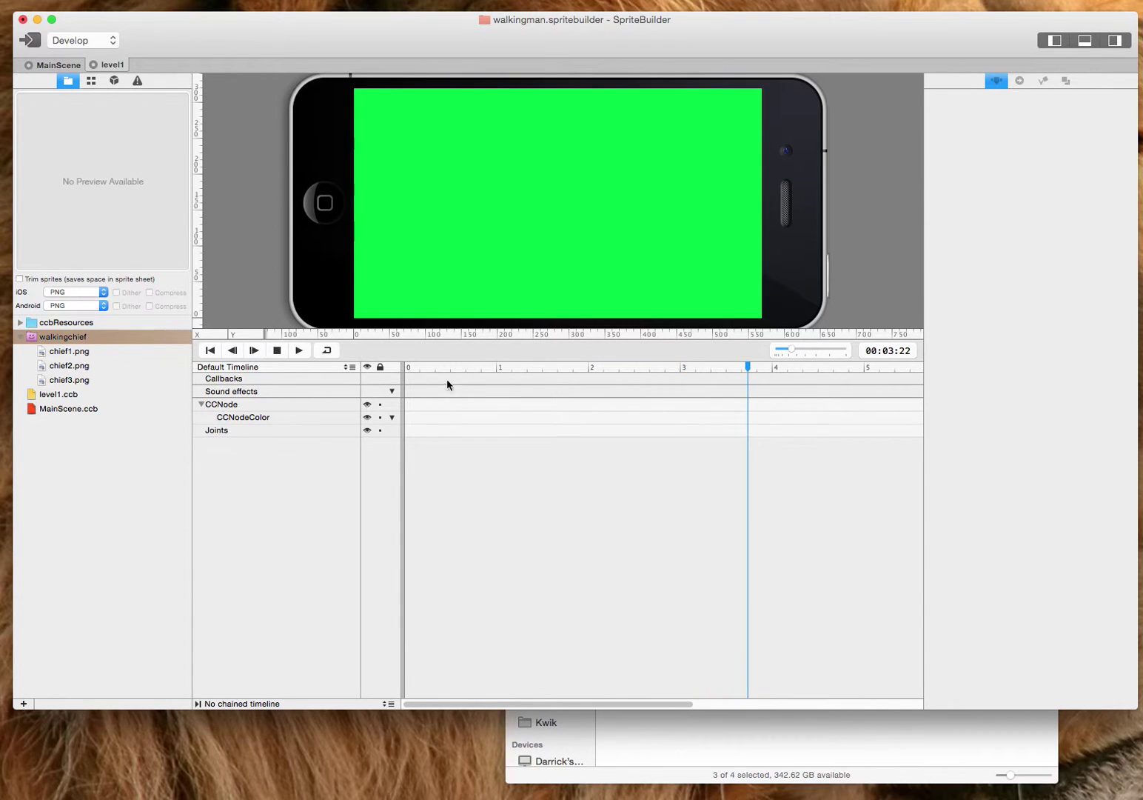
pyautogui.moveTo(424, 368); pyautogui.dragTo(398, 374)
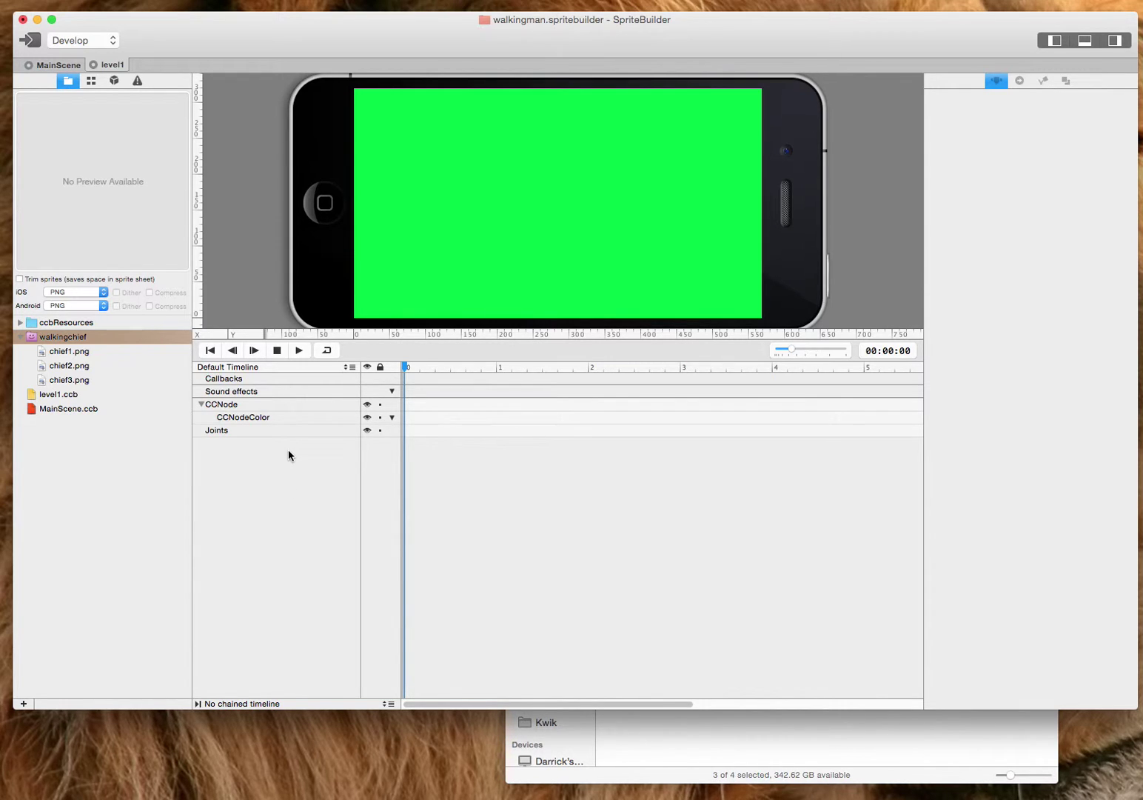
# Set the timeline duration to 1 second 5 frames and zoom the timeline to fill the panel
pyautogui.click(352, 368)
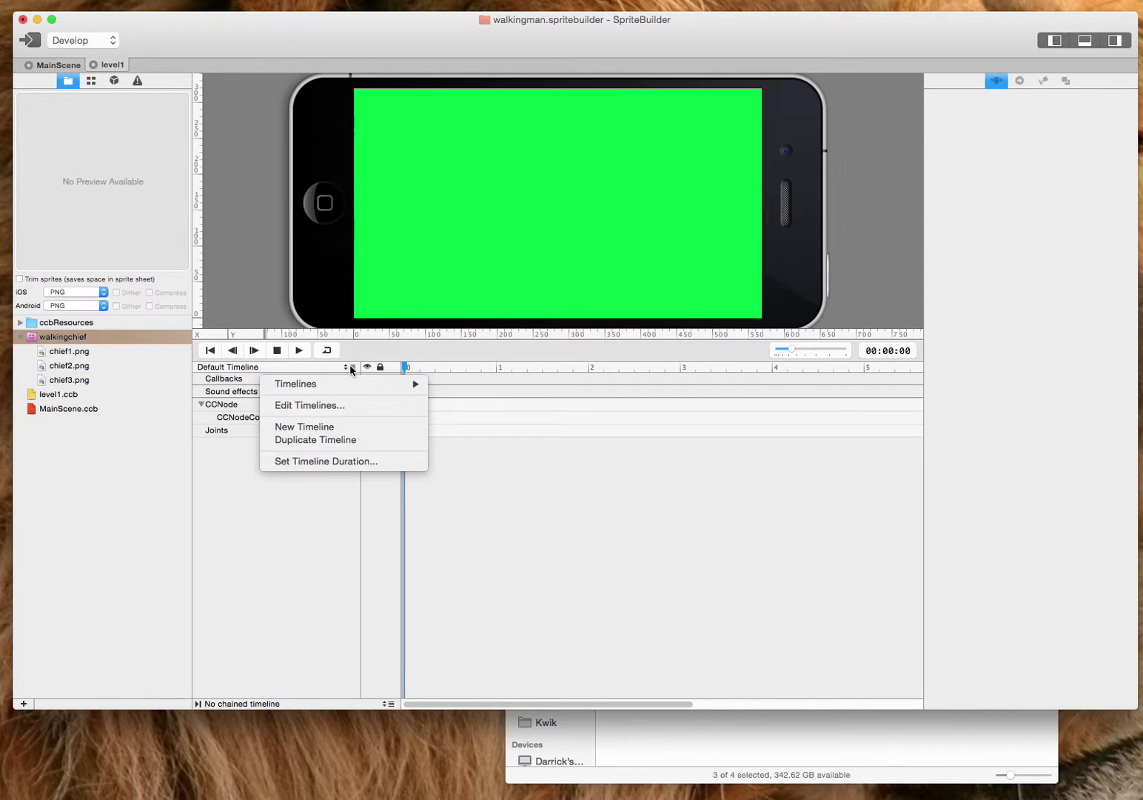
pyautogui.click(332, 462)
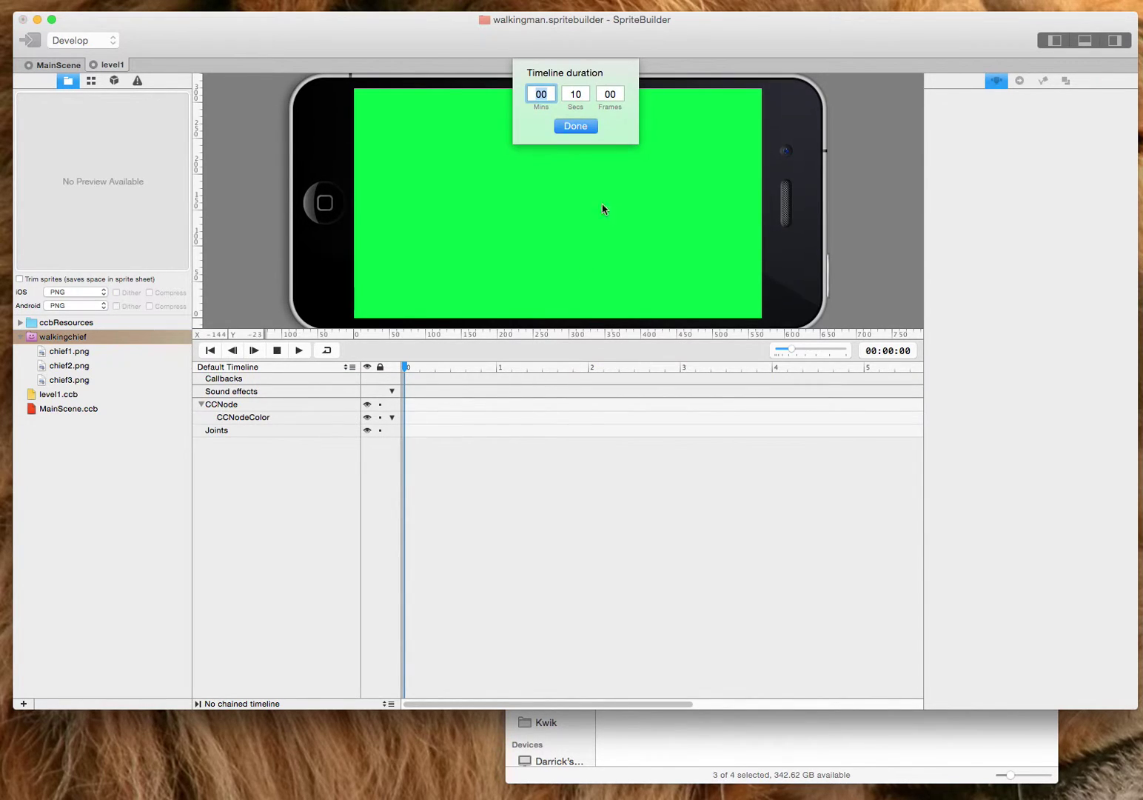
pyautogui.doubleClick(576, 93)
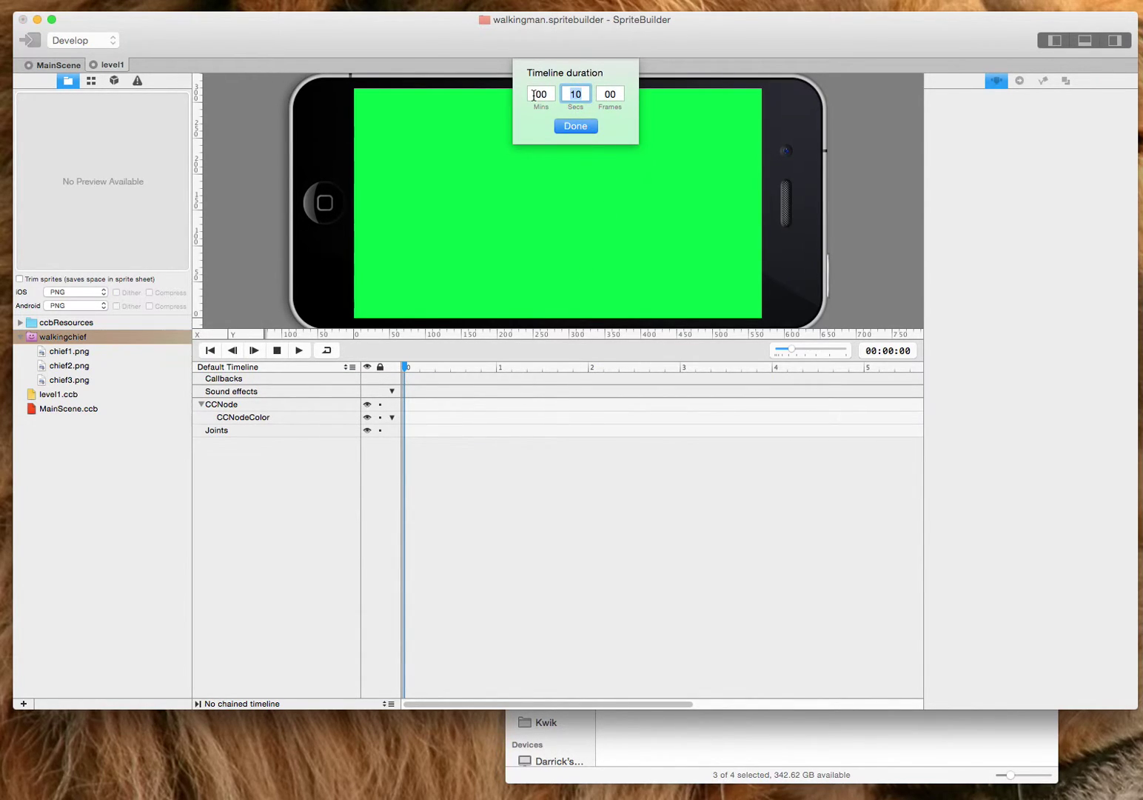
pyautogui.write('1')
pyautogui.doubleClick(607, 94)
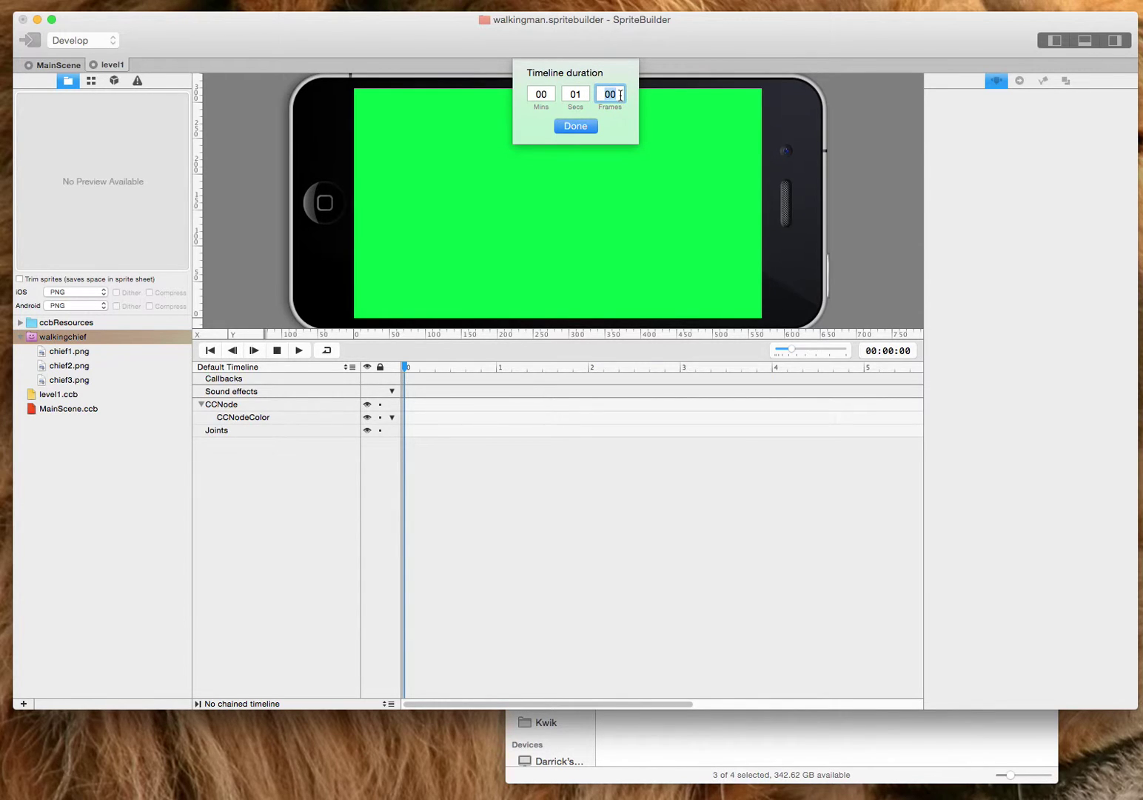
pyautogui.write('5')
pyautogui.click(576, 126)
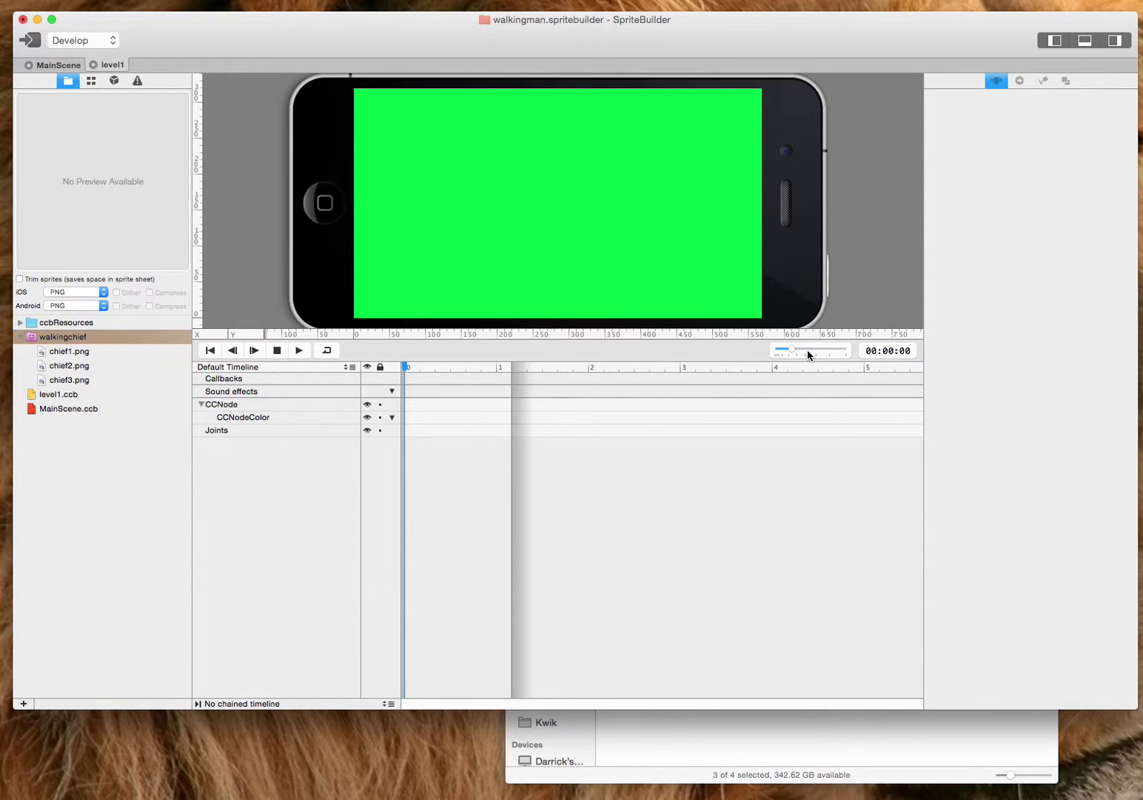
pyautogui.moveTo(807, 350); pyautogui.dragTo(825, 349)
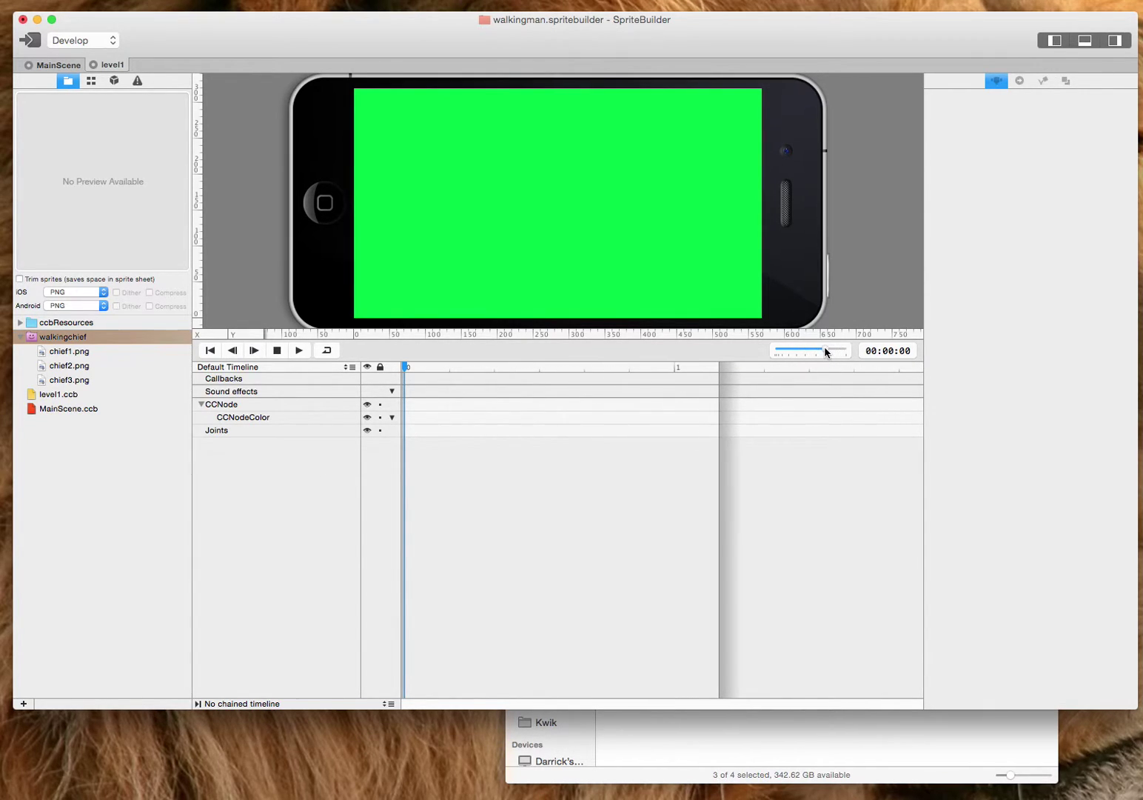
# Drop the chief1, chief2 and chief3 sprites stacked at the level centre, then select chief1
pyautogui.click(57, 351)
pyautogui.hotkey('shift', 'Down')
pyautogui.hotkey('shift', 'Down')
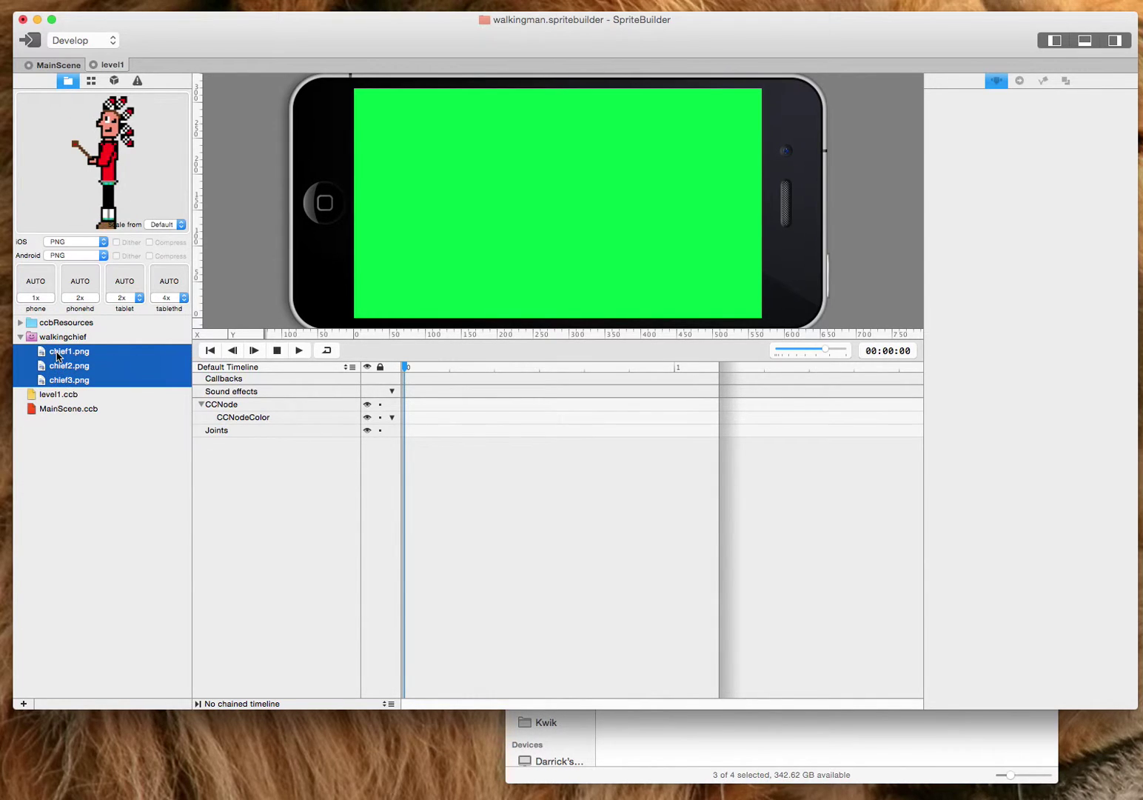
pyautogui.moveTo(57, 354); pyautogui.dragTo(553, 189)
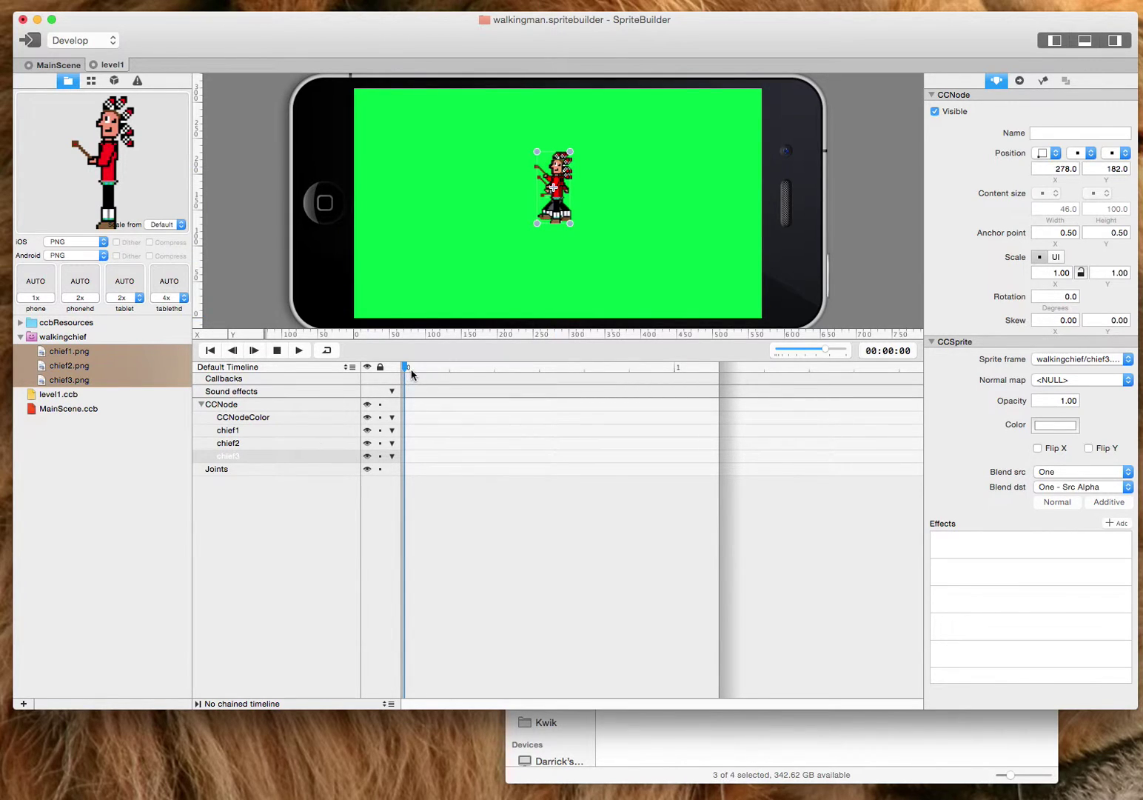
pyautogui.moveTo(413, 367)
pyautogui.mouseDown()
pyautogui.moveTo(473, 365)
pyautogui.moveTo(403, 368)
pyautogui.mouseUp()
pyautogui.click(228, 430)
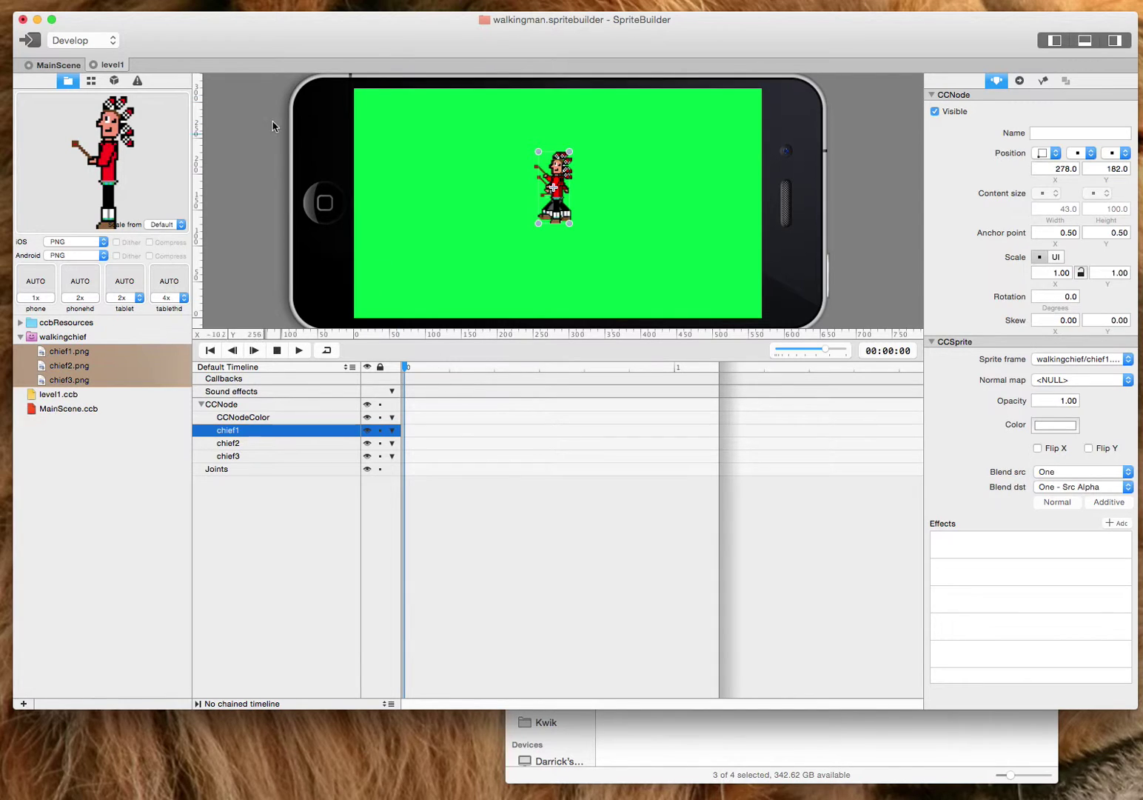
# Make chief1 visible from the start to about frame 12 with Visible keyframes
pyautogui.click(267, 0)
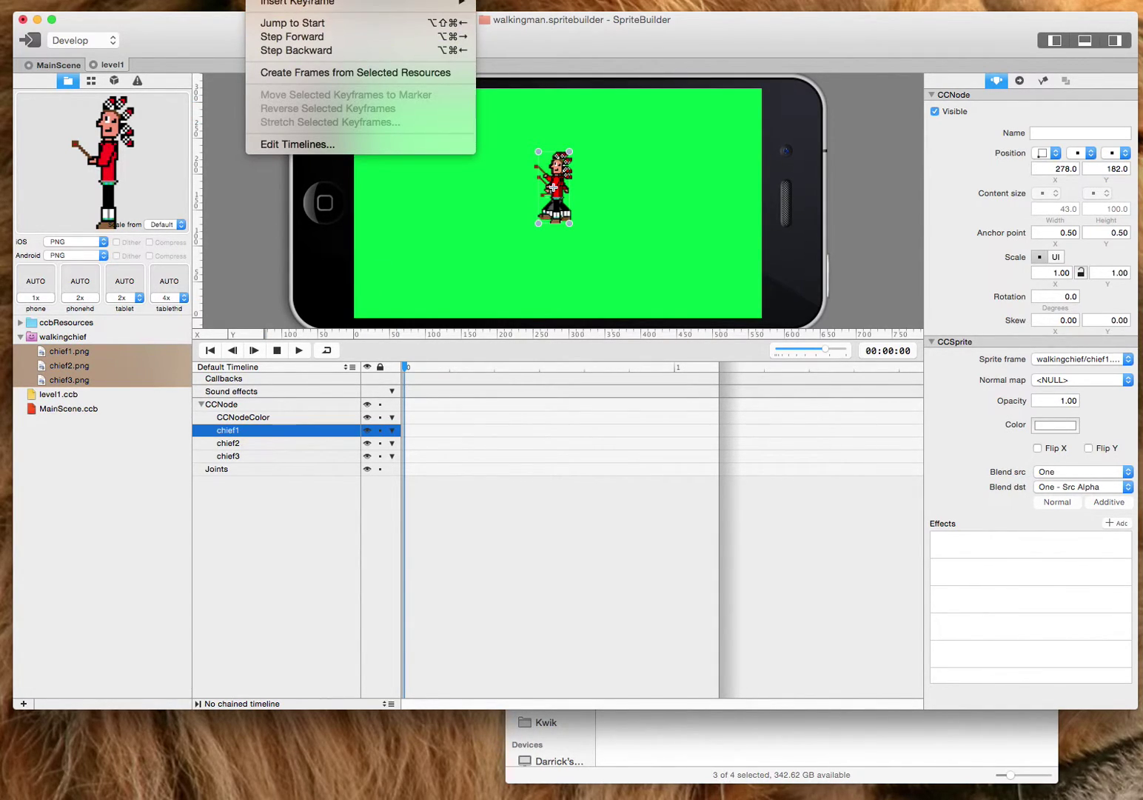
pyautogui.moveTo(426, 5)
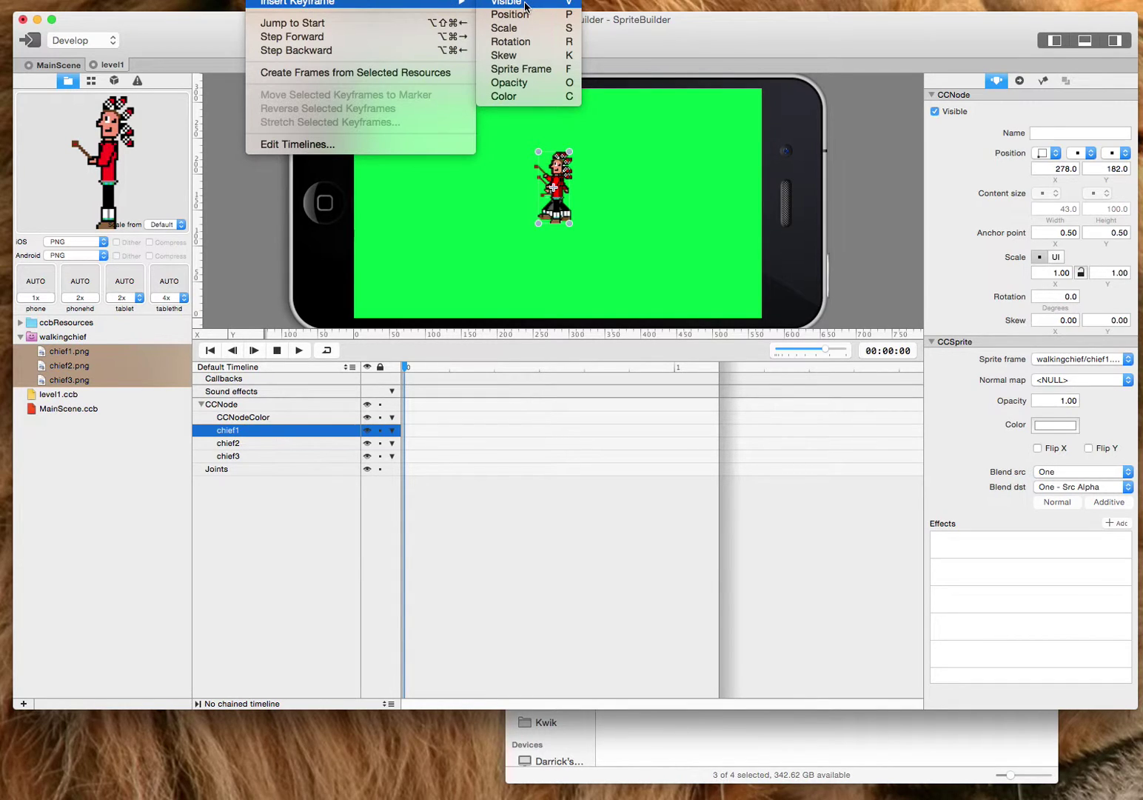
pyautogui.click(525, 6)
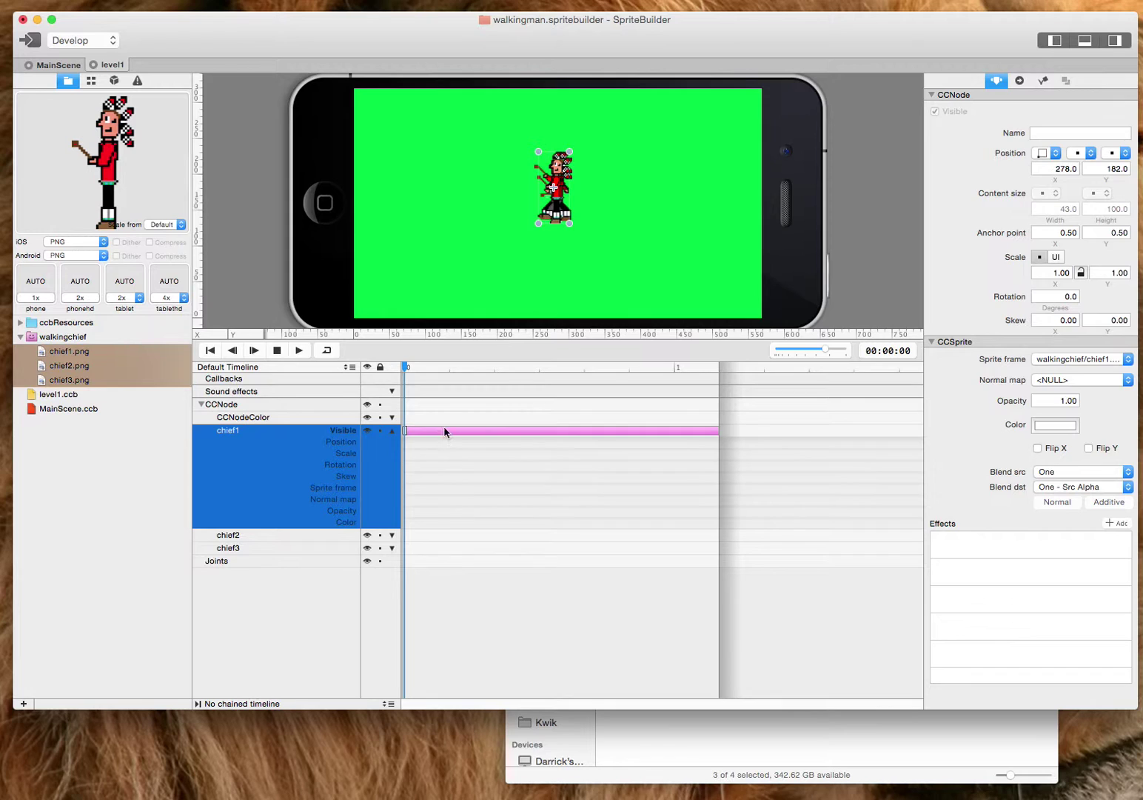
pyautogui.moveTo(405, 363); pyautogui.dragTo(512, 376)
pyautogui.press('v')
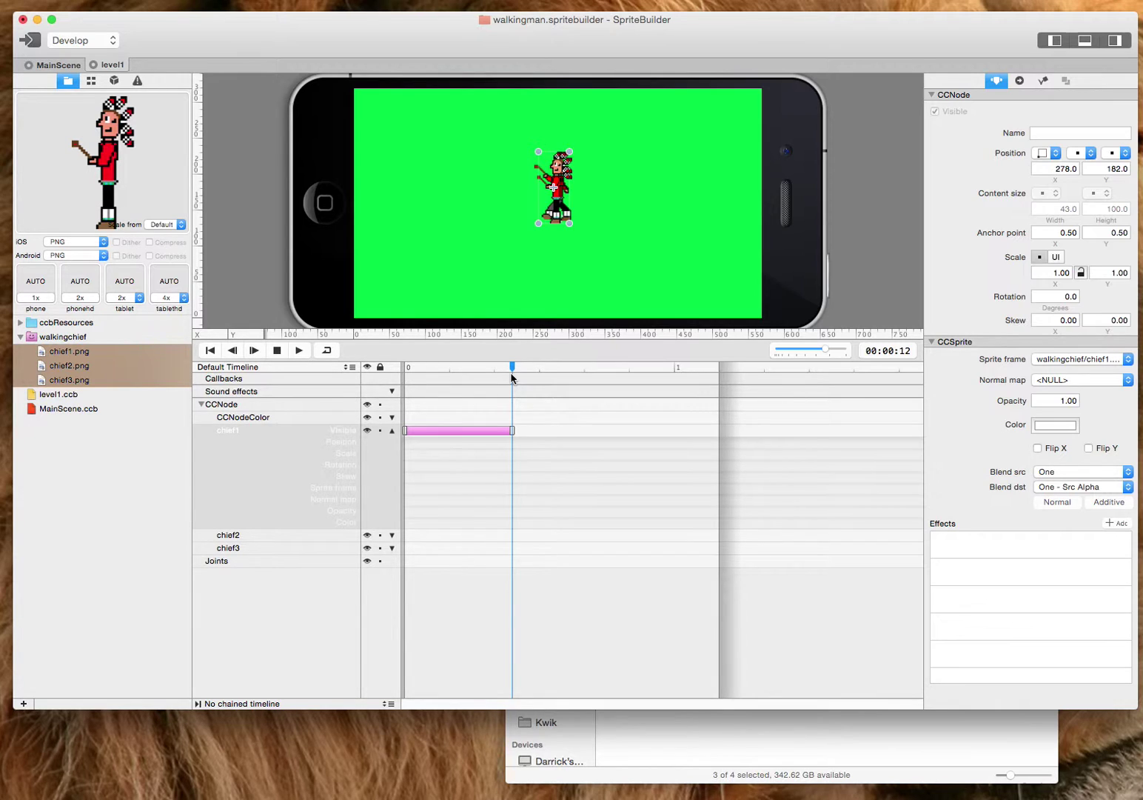
# Make chief2 visible from about frame 12 to about frame 22
pyautogui.click(231, 538)
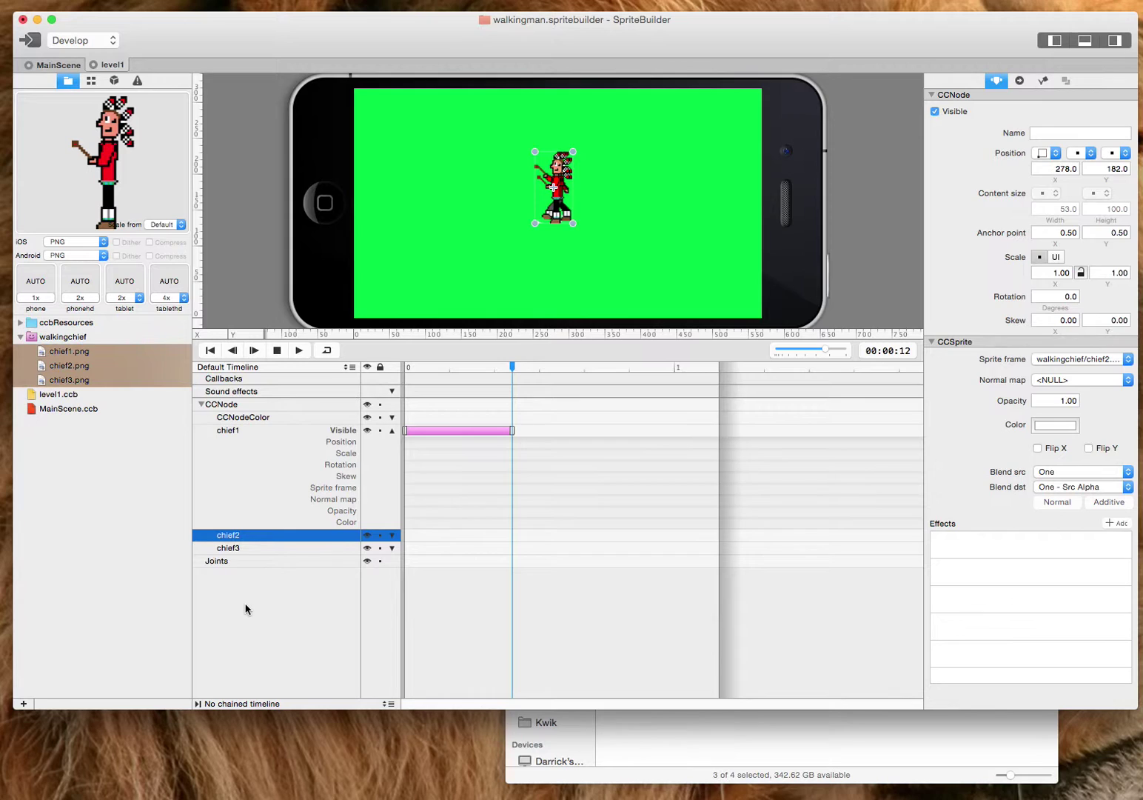
pyautogui.press('v')
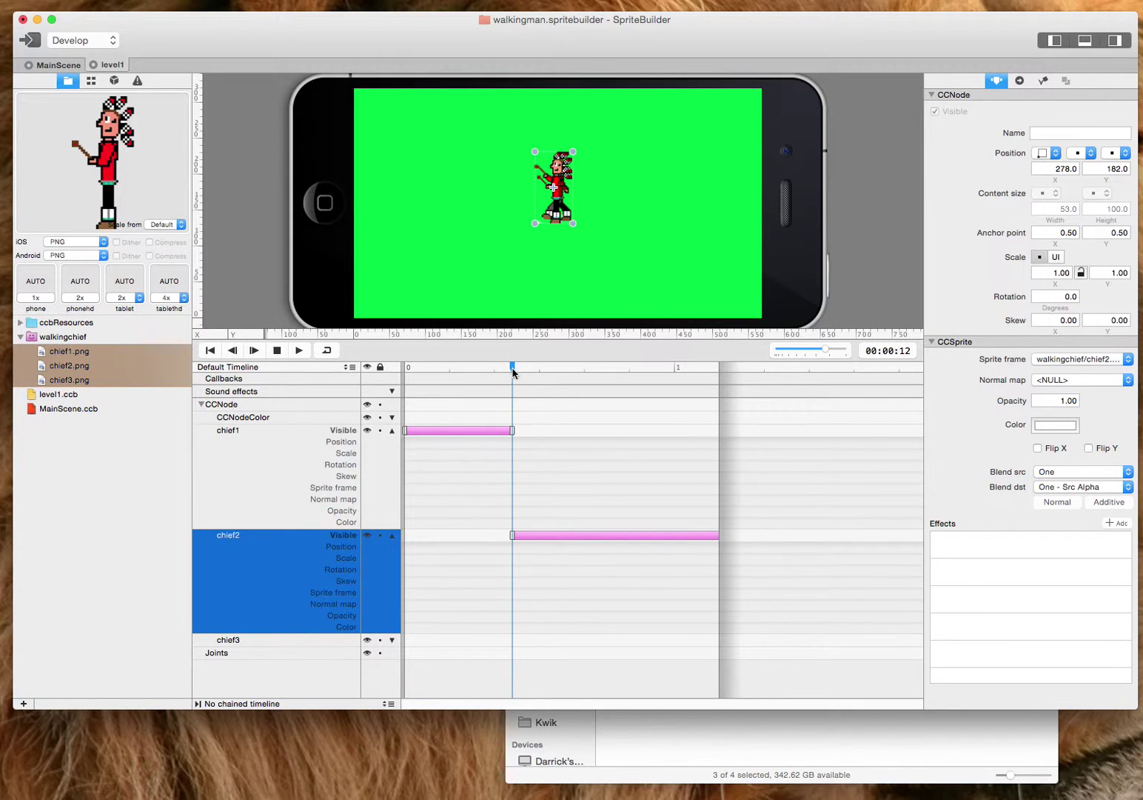
pyautogui.moveTo(512, 368); pyautogui.dragTo(612, 374)
pyautogui.press('v')
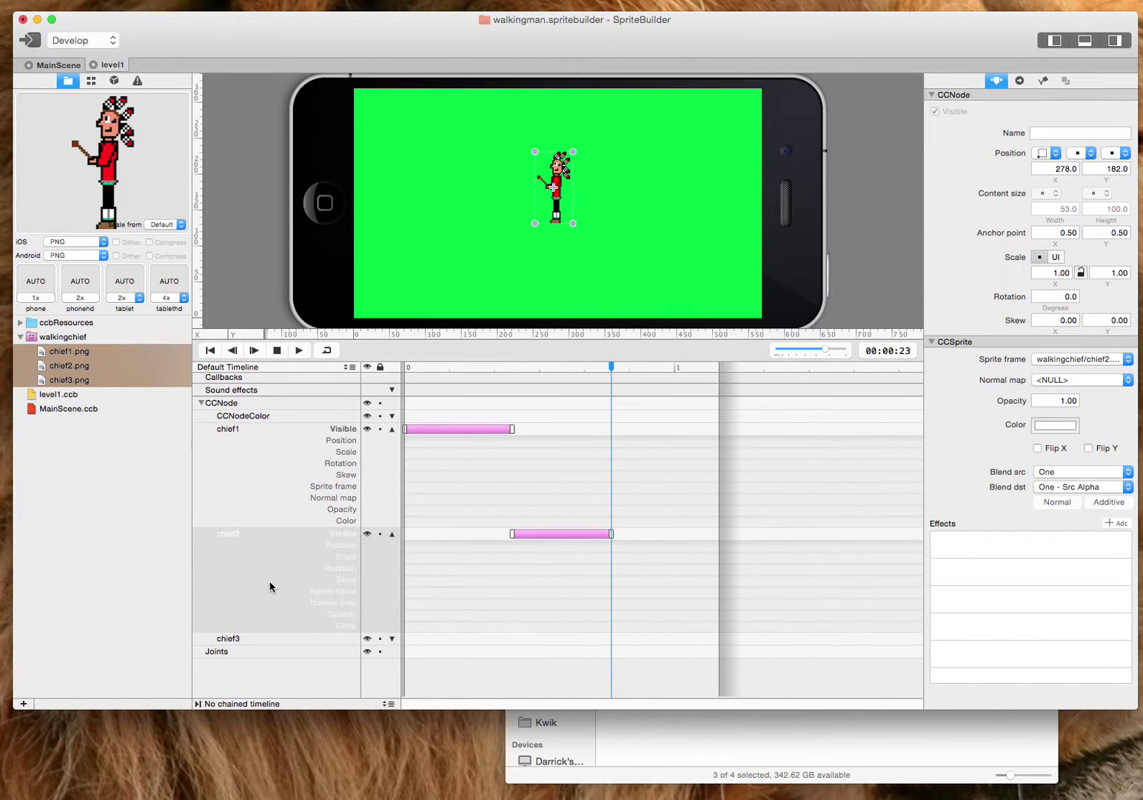
# Start chief3's visible span at about frame 22, running to the timeline's end
pyautogui.click(250, 638)
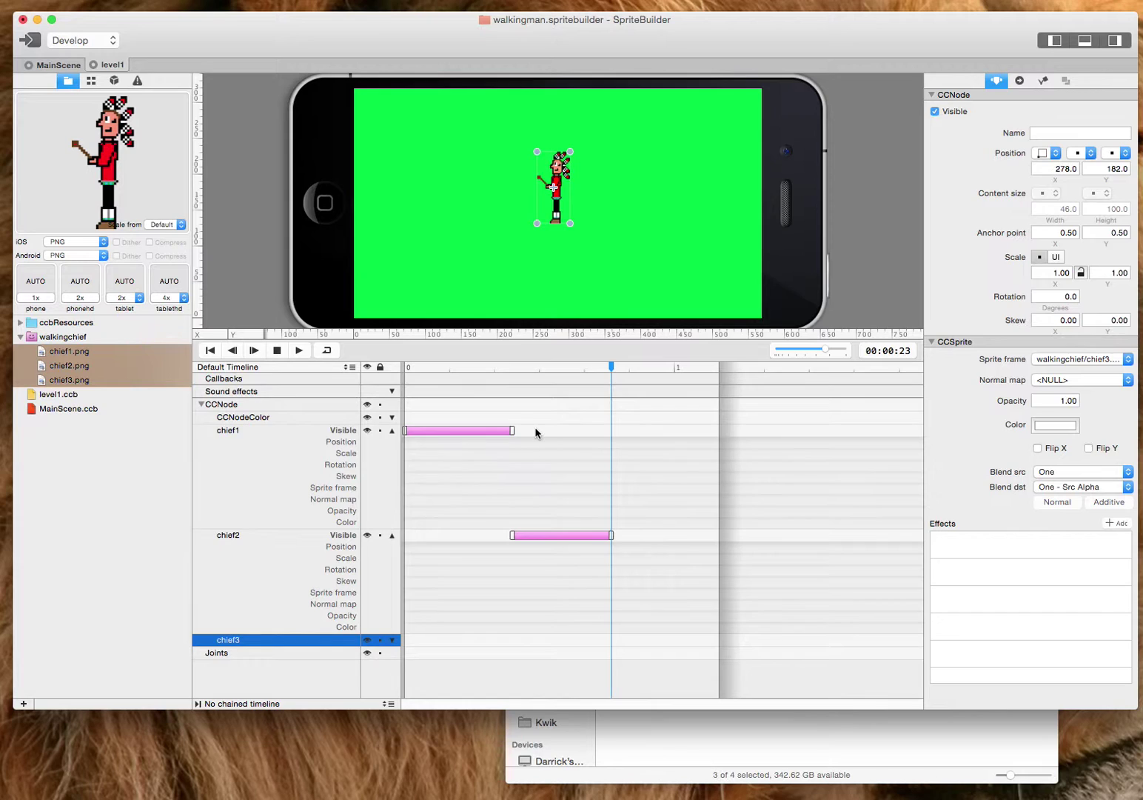
pyautogui.press('v')
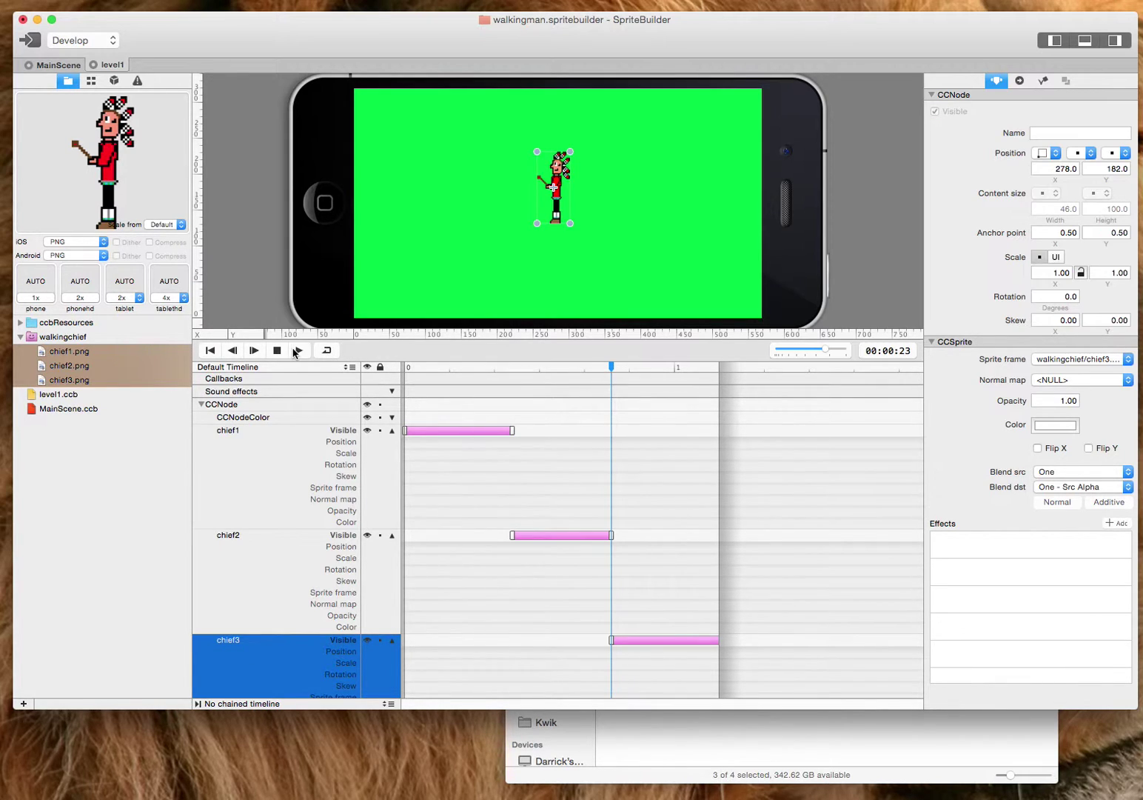
pyautogui.click(296, 351)
# Rewind and replay the three-frame chief walking animation on the timeline
pyautogui.click(296, 351)
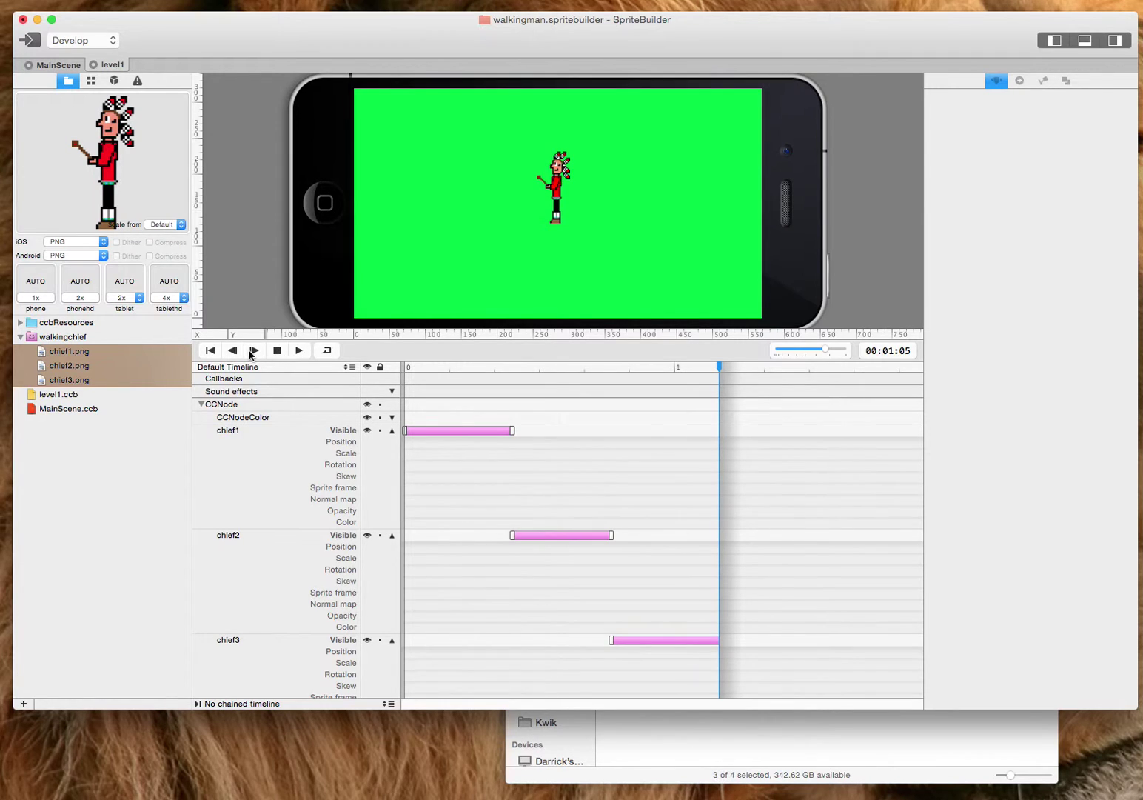
pyautogui.click(210, 350)
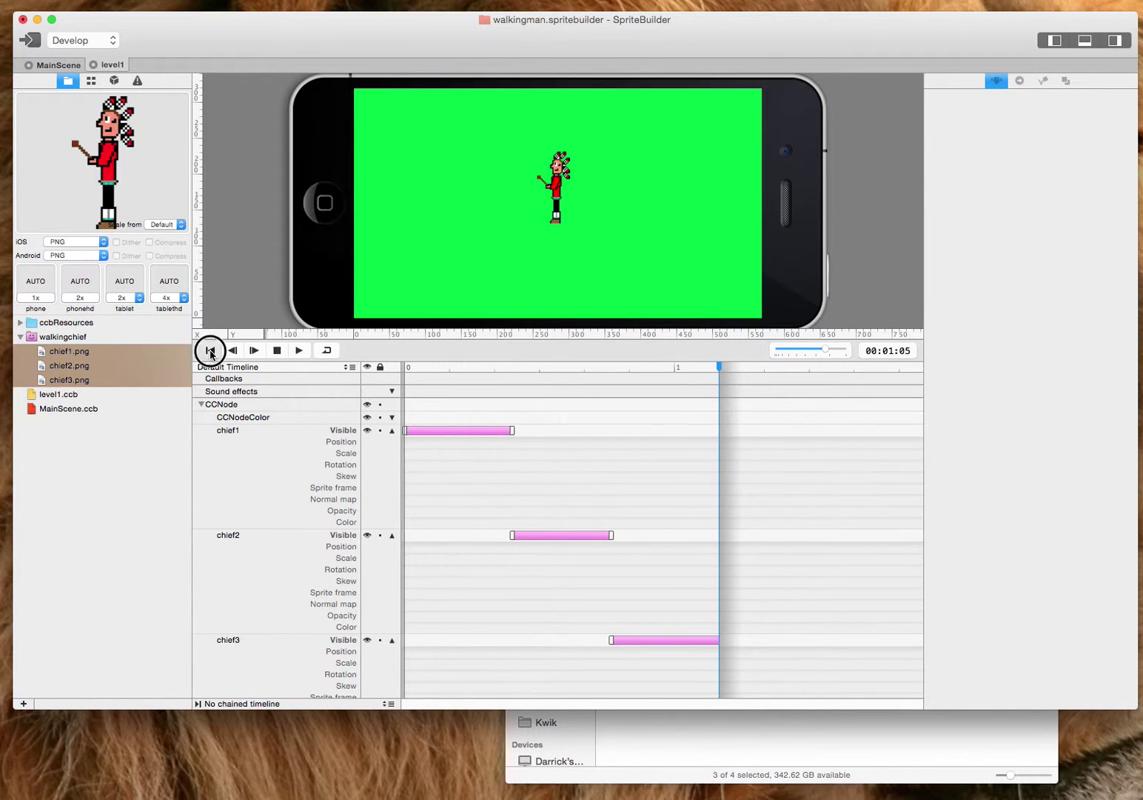
pyautogui.click(296, 352)
pyautogui.click(296, 353)
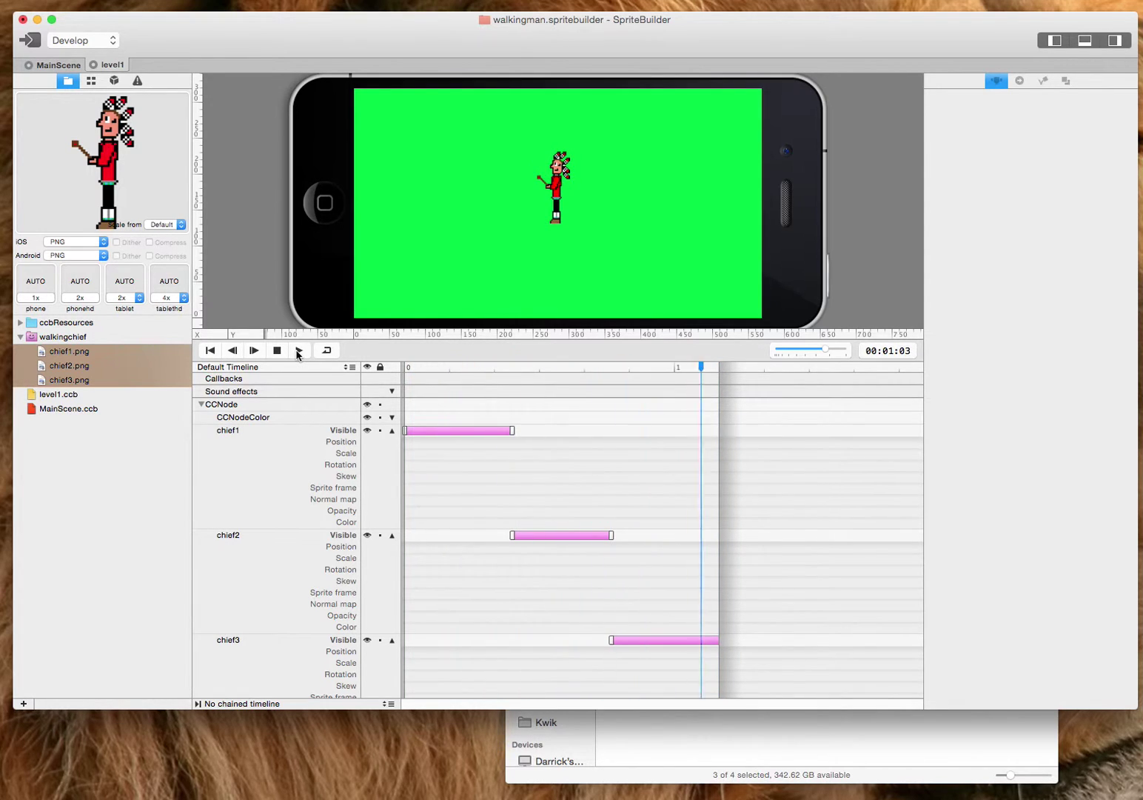
pyautogui.click(297, 351)
# Chain the Default Timeline to itself, enable looping, and preview the continuous walk
pyautogui.click(391, 705)
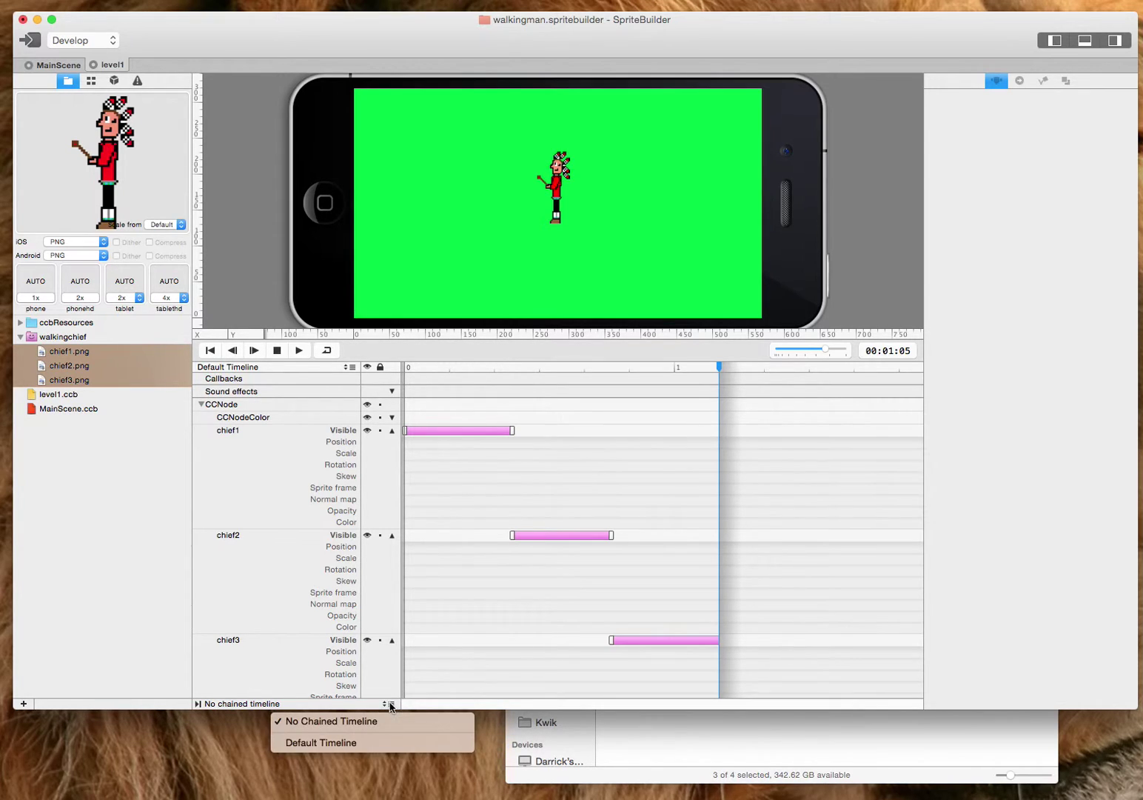
pyautogui.click(323, 743)
pyautogui.click(327, 350)
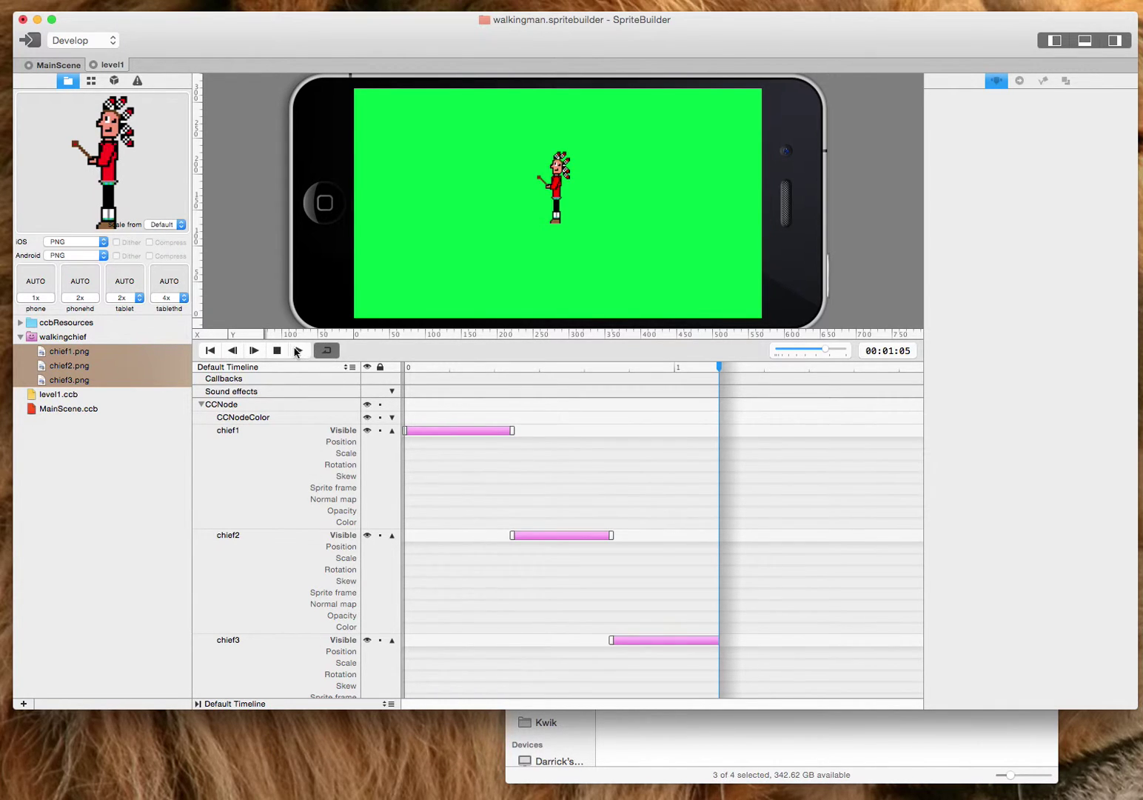
pyautogui.click(297, 350)
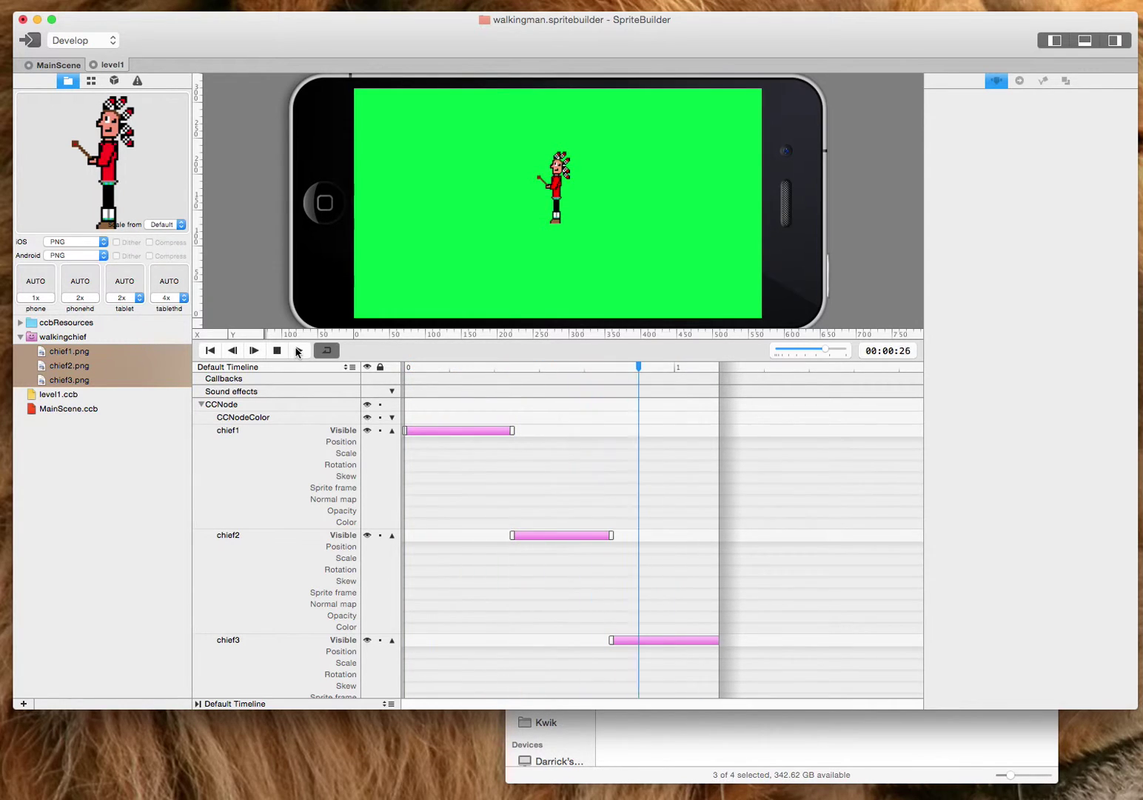
pyautogui.click(278, 351)
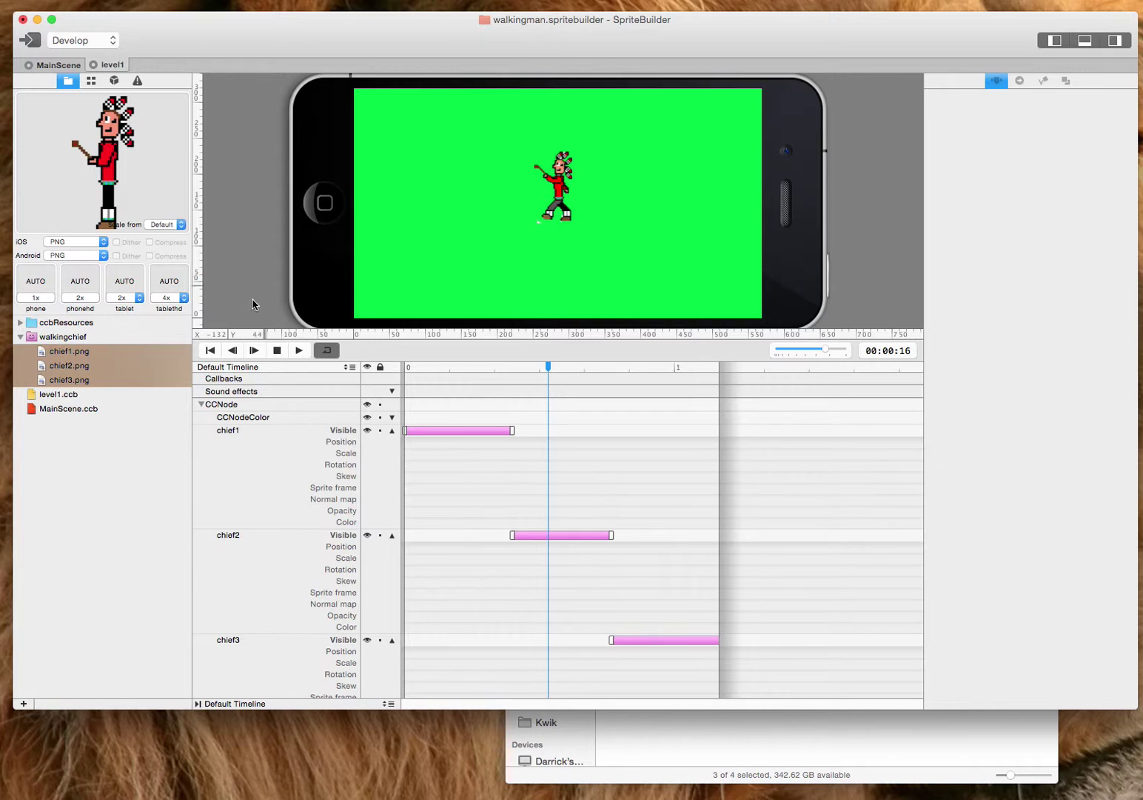
pyautogui.click(88, 386)
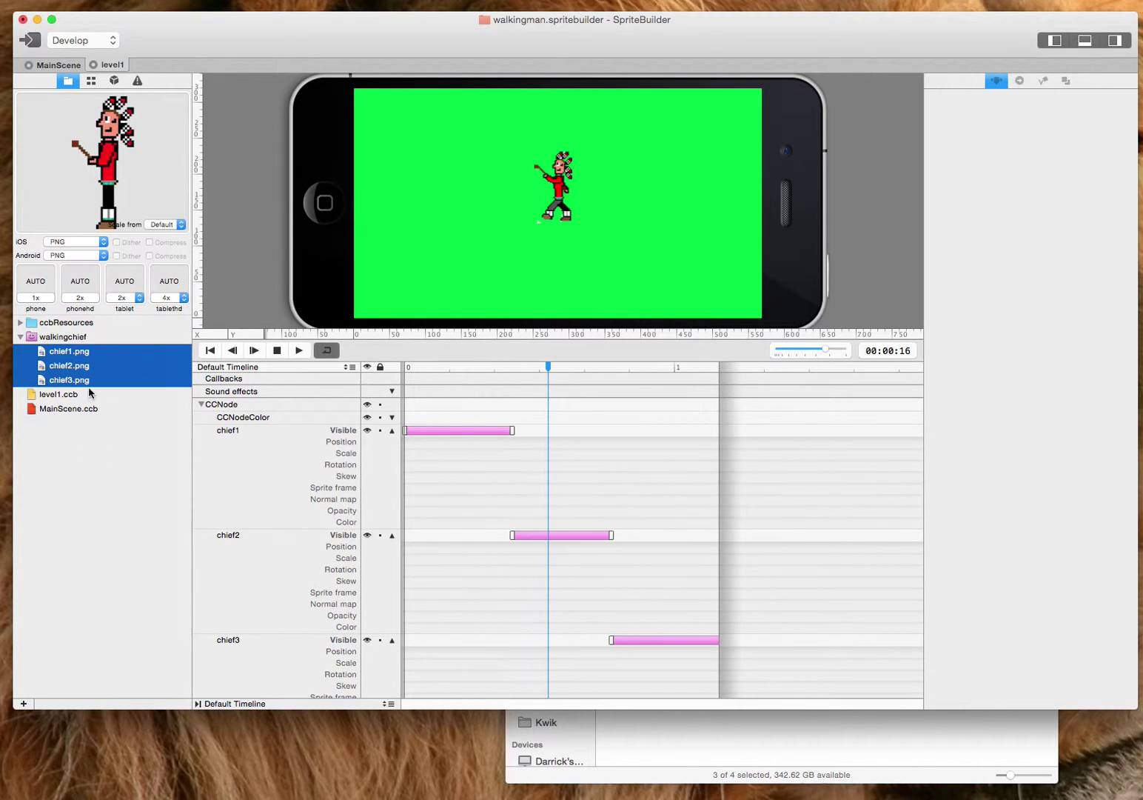
# Save all and publish the walkingman project, then open it in Xcode
pyautogui.click(30, 42)
pyautogui.click(1004, 271)
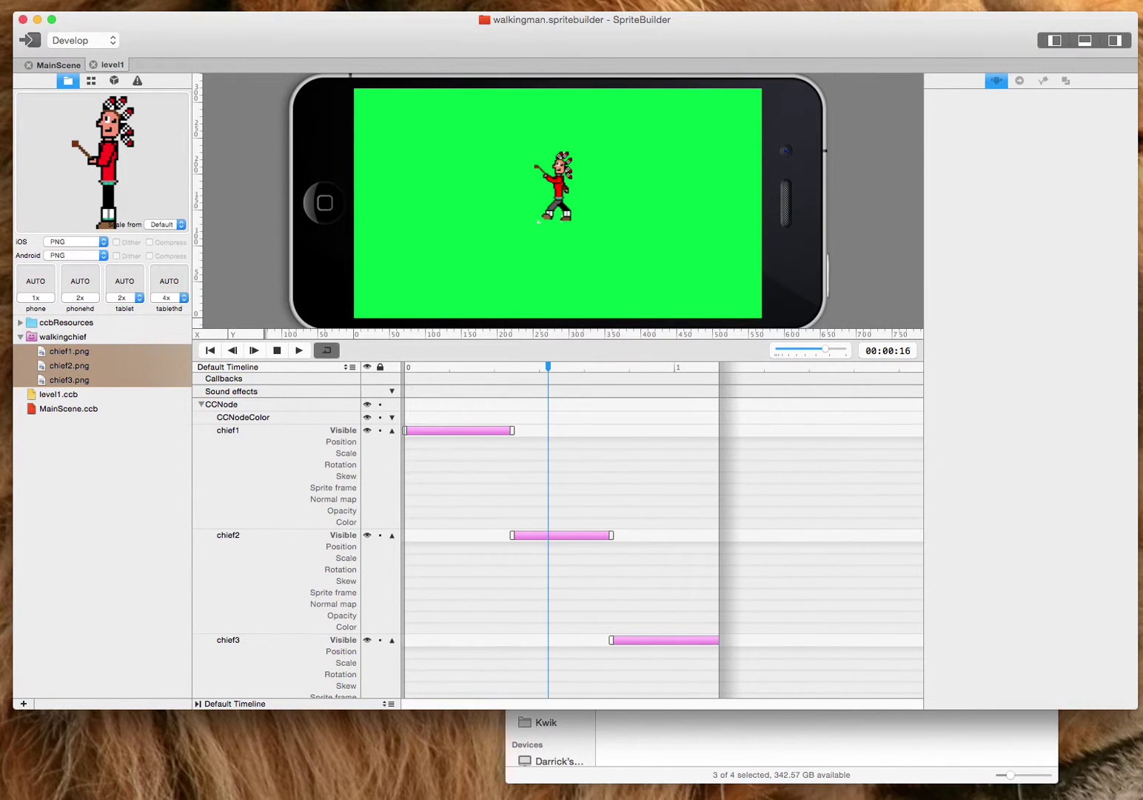
pyautogui.click(92, 0)
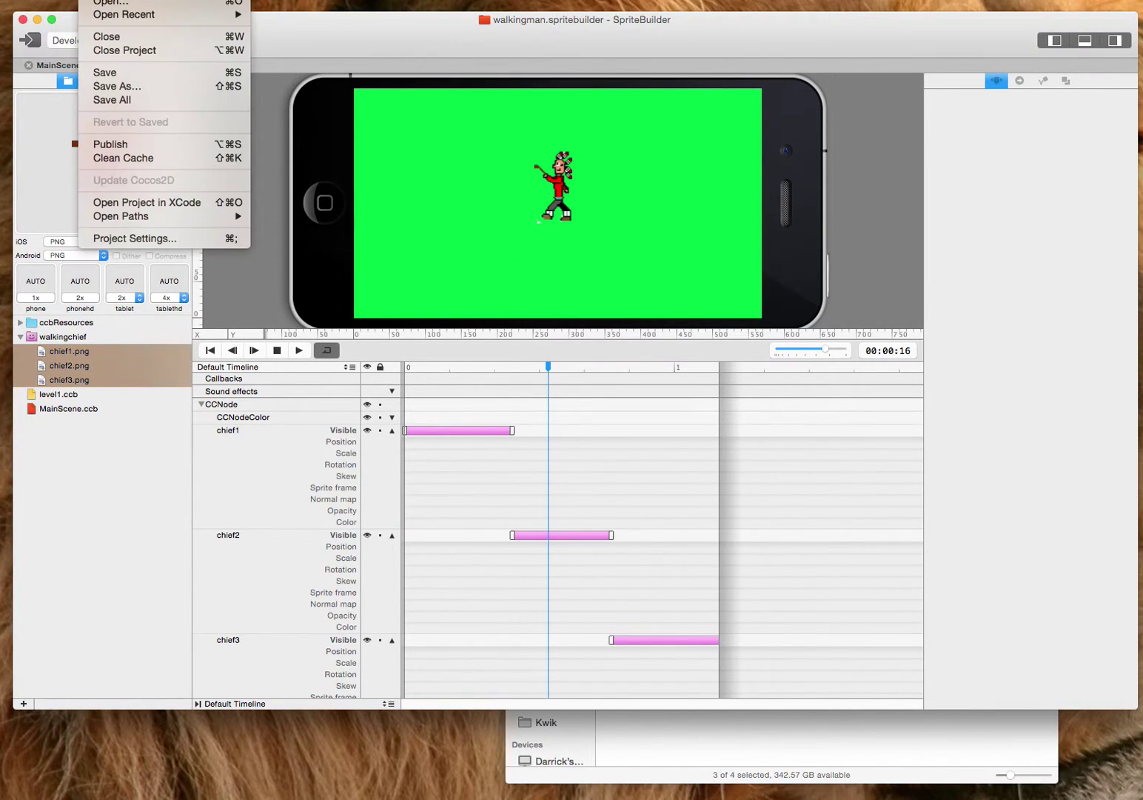
pyautogui.click(122, 202)
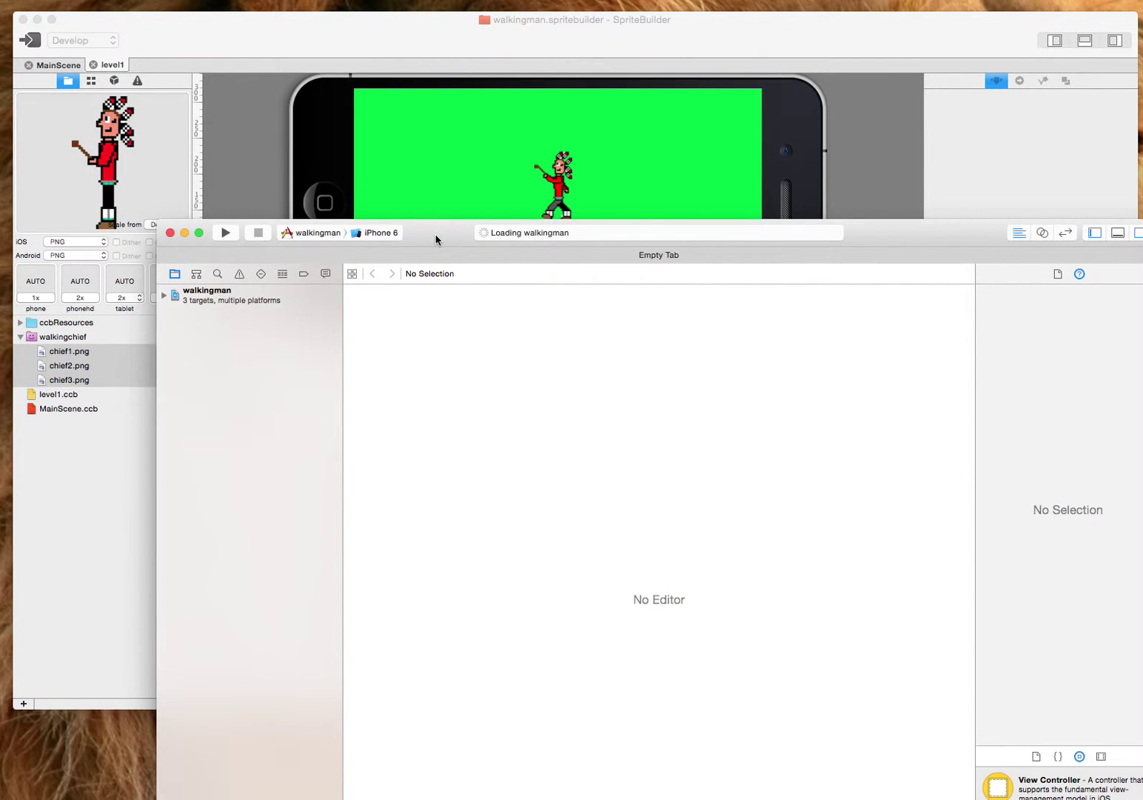
pyautogui.moveTo(468, 232); pyautogui.dragTo(366, 68)
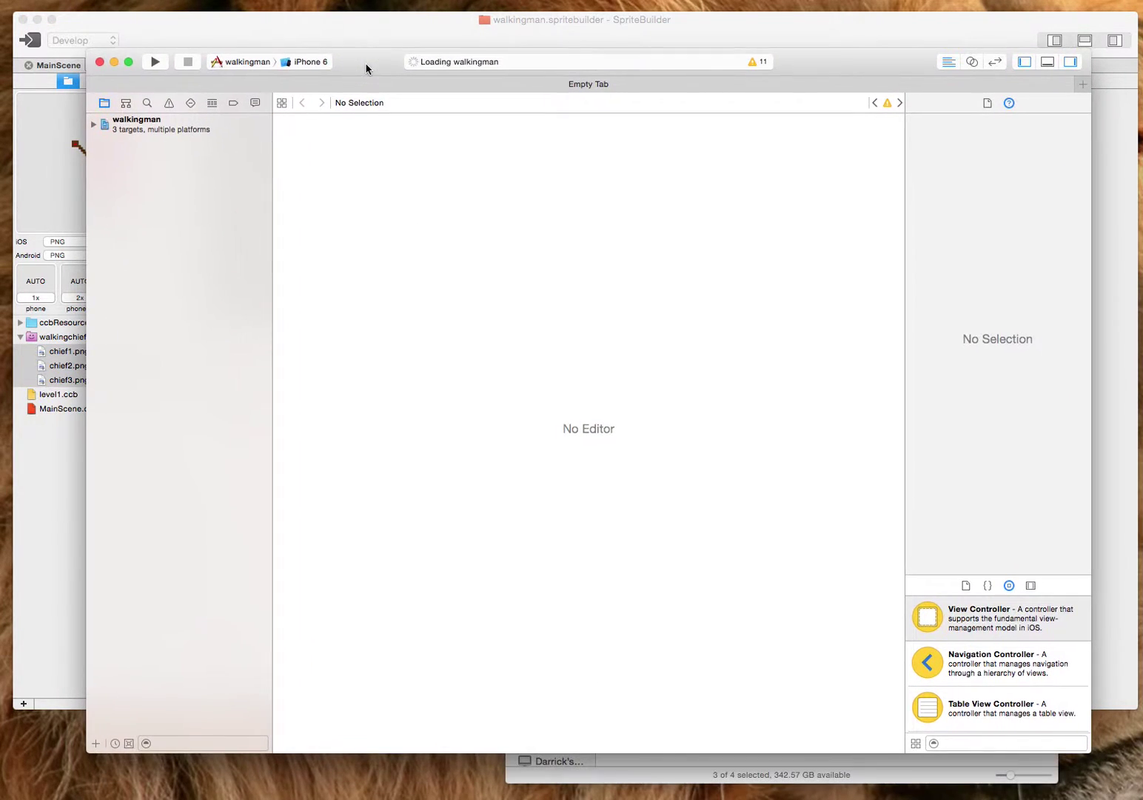
pyautogui.click(94, 124)
pyautogui.click(103, 142)
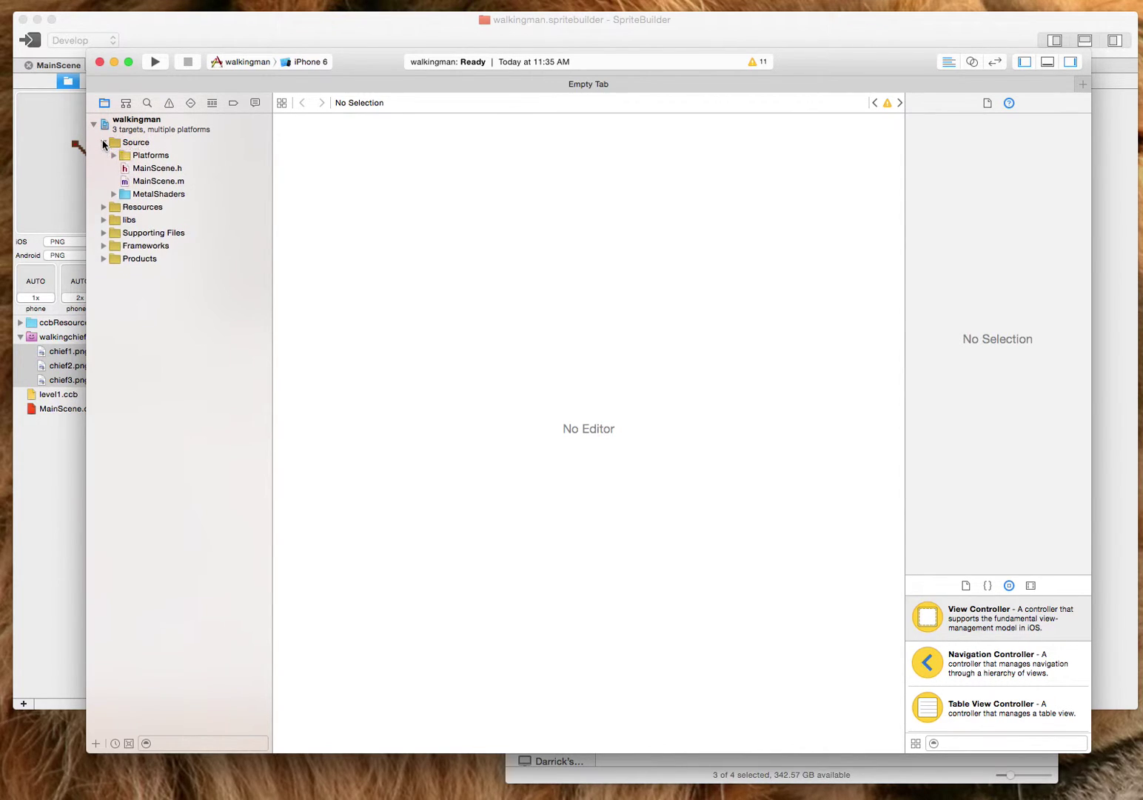
pyautogui.click(127, 170)
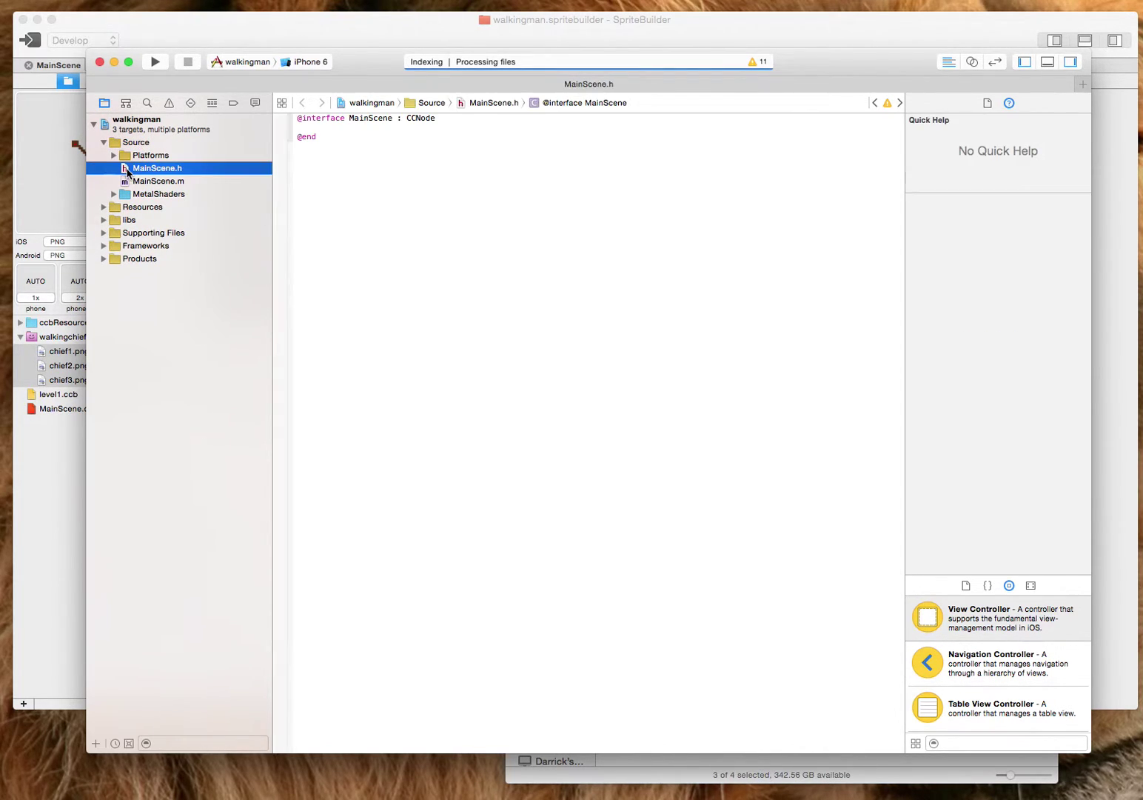
pyautogui.click(130, 182)
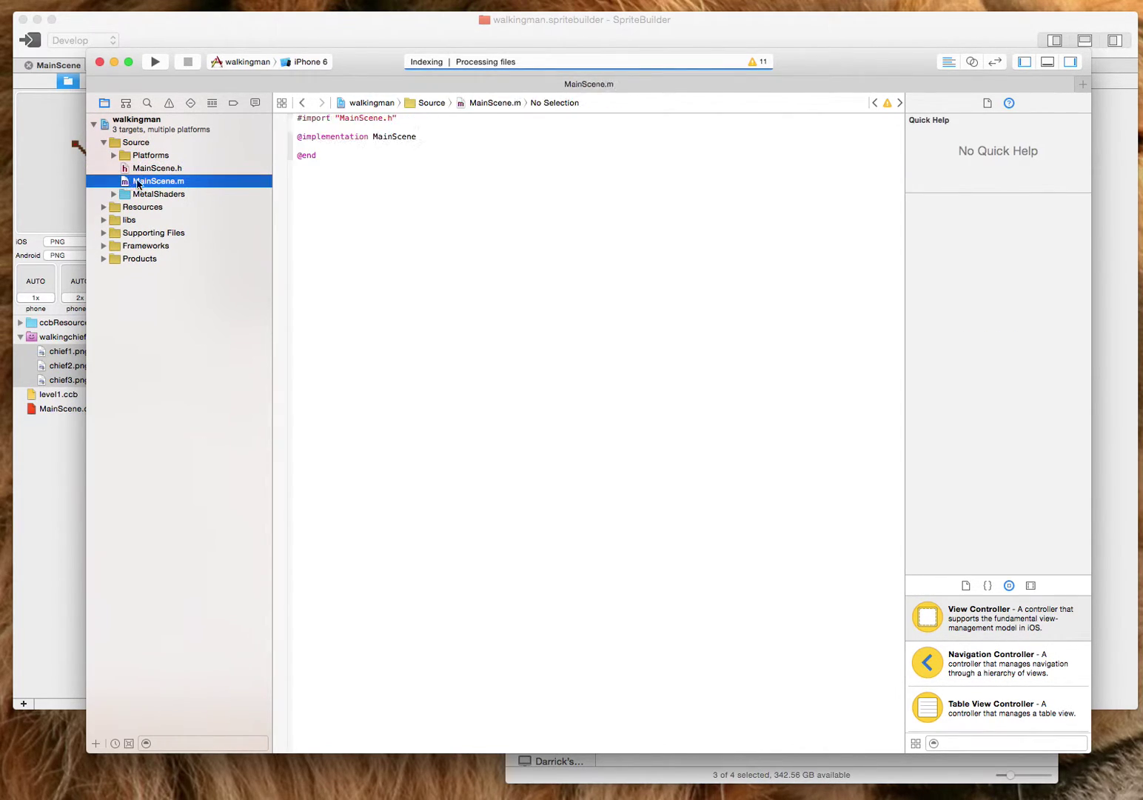
pyautogui.click(479, 137)
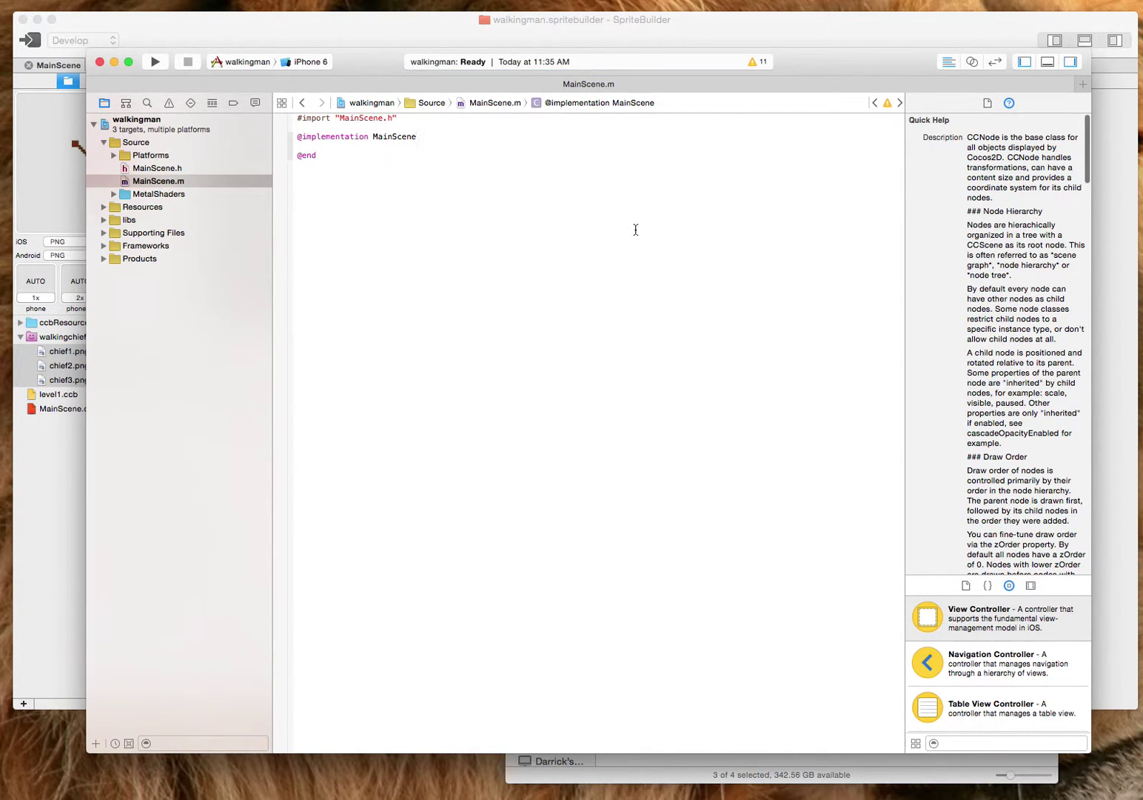
pyautogui.press('Return')
pyautogui.press('Return')
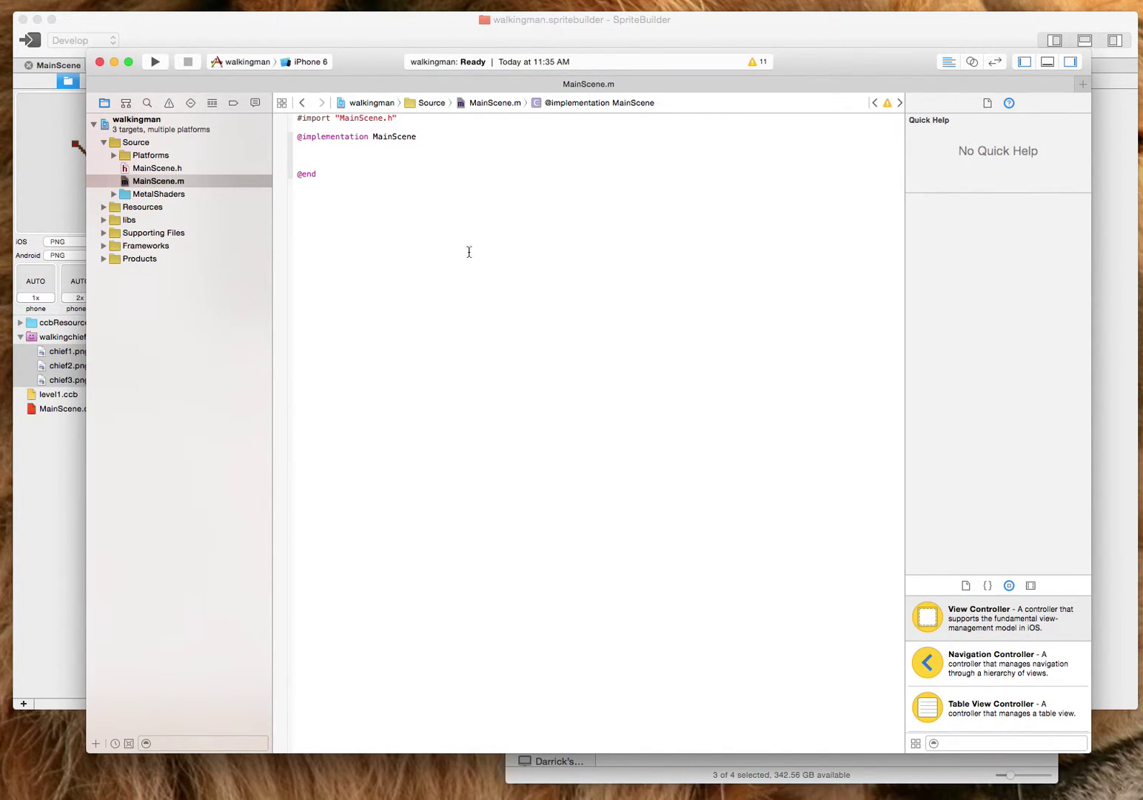
pyautogui.click(361, 42)
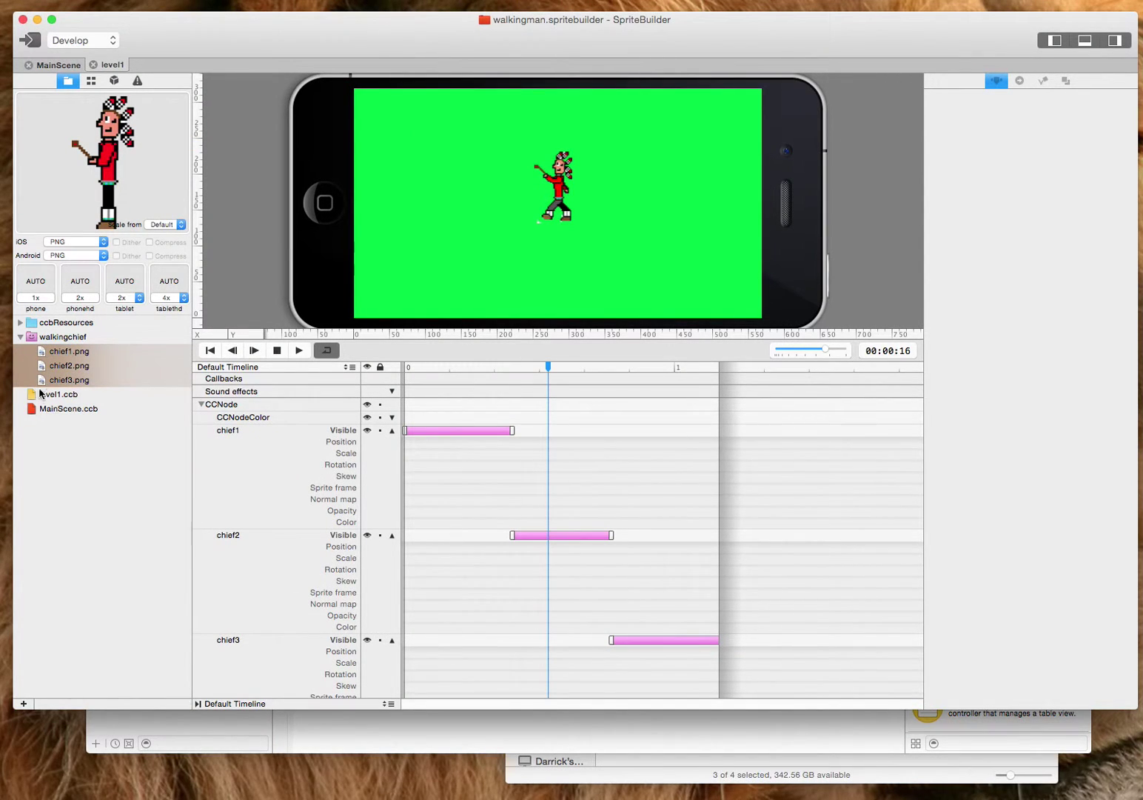
# In MainScene.ccb, select the Level 1 button's level1button: selector in Code Connections
pyautogui.doubleClick(34, 408)
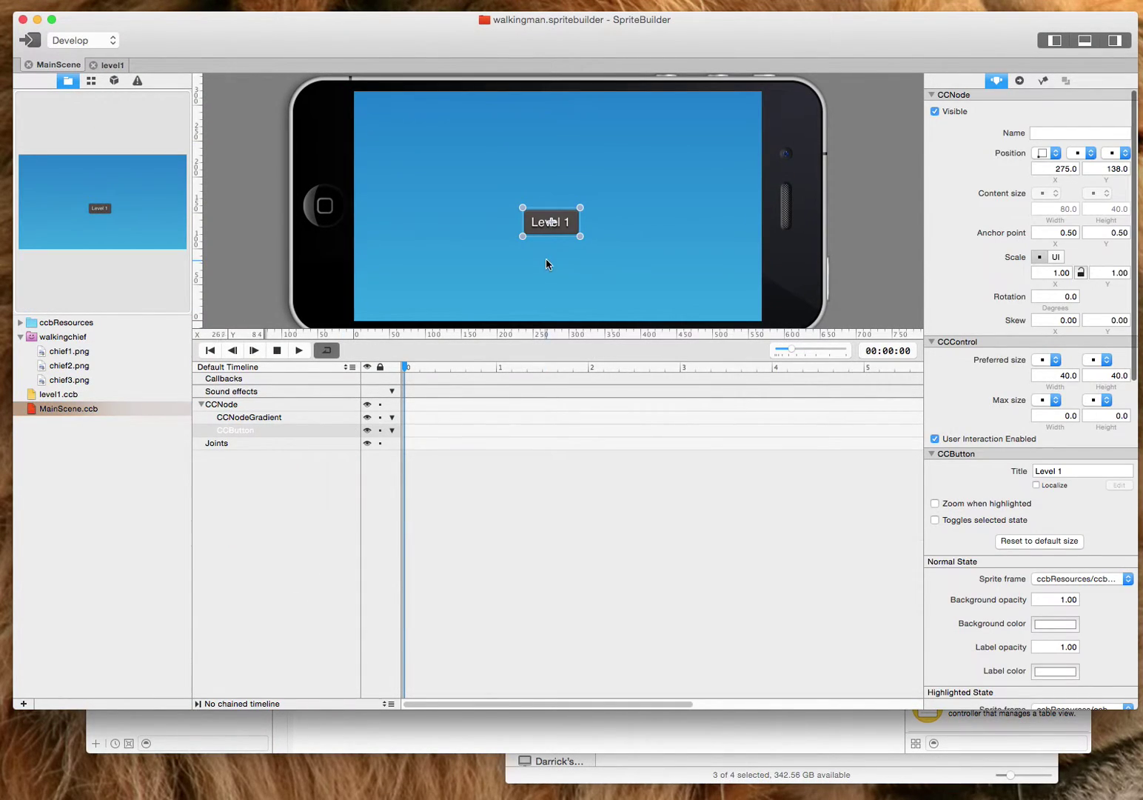
pyautogui.click(1021, 81)
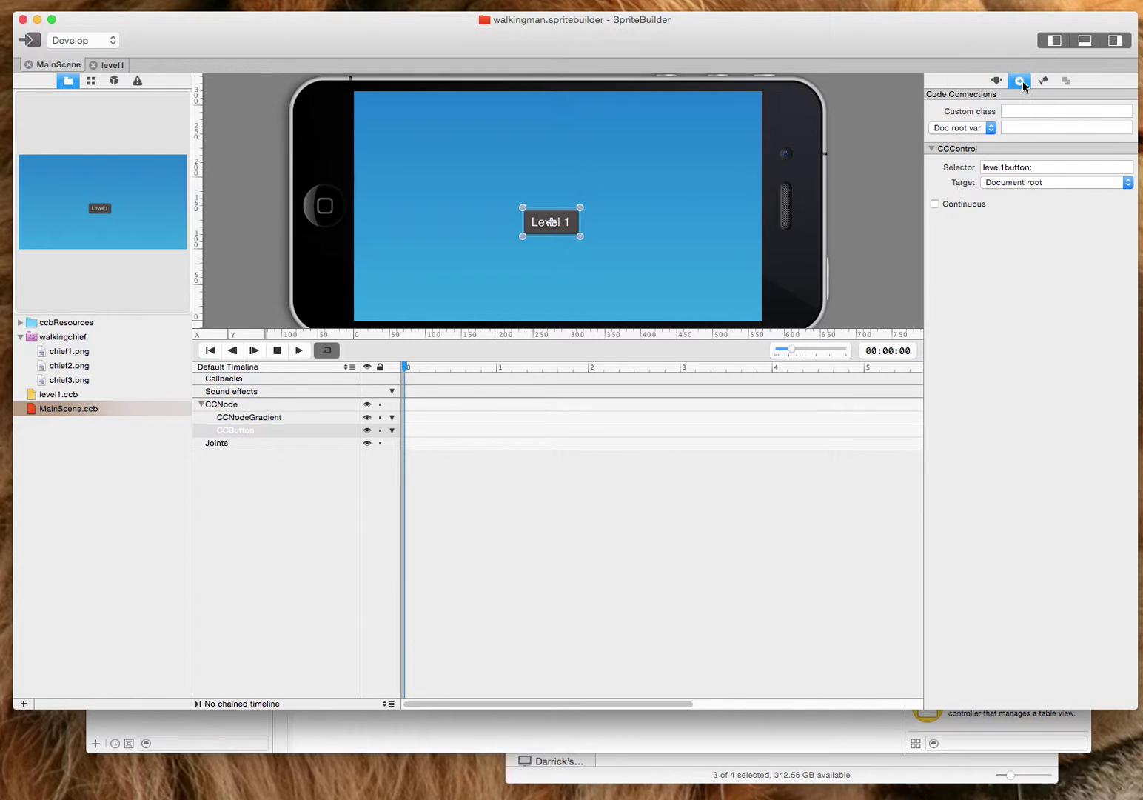
pyautogui.click(1045, 168)
pyautogui.tripleClick(1044, 168)
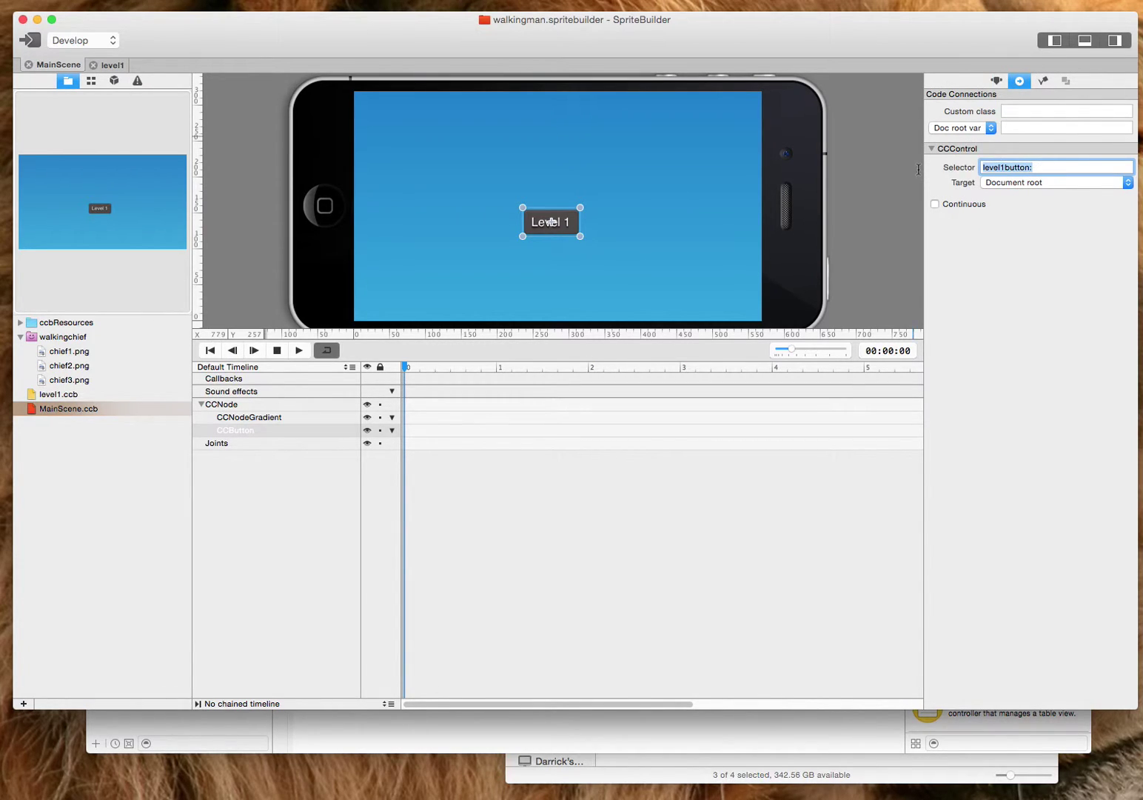
pyautogui.click(875, 205)
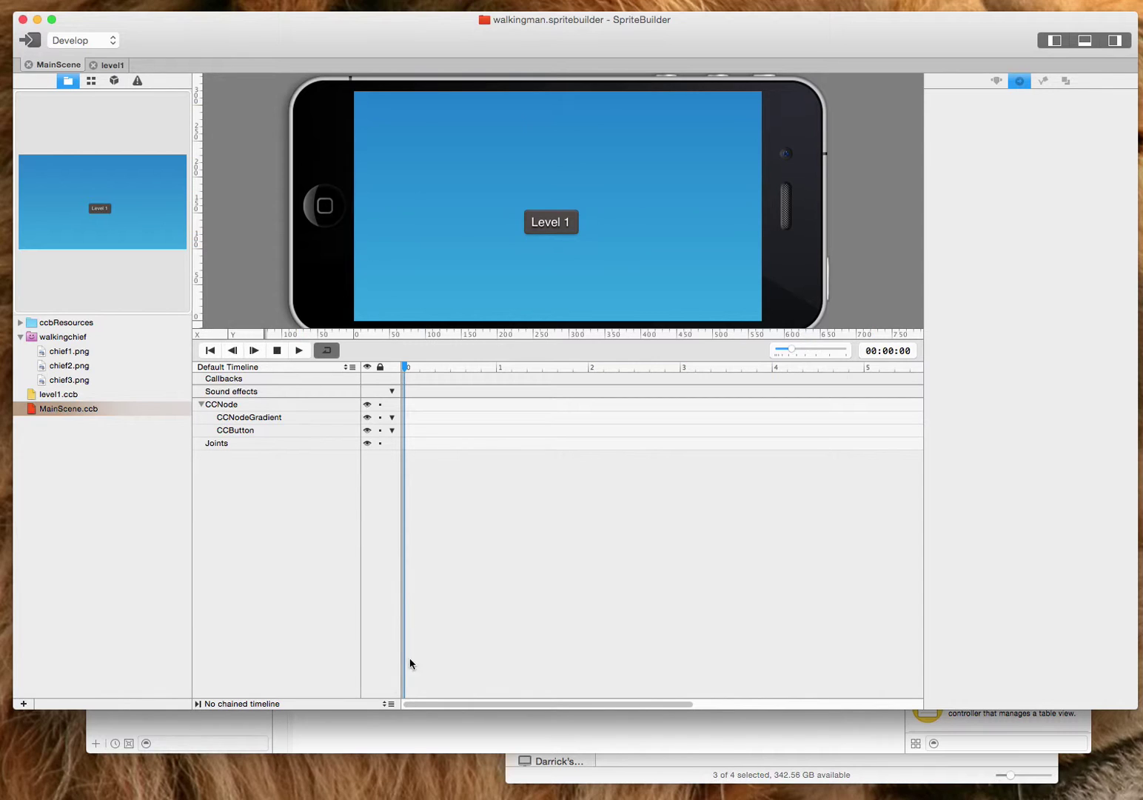
pyautogui.click(418, 748)
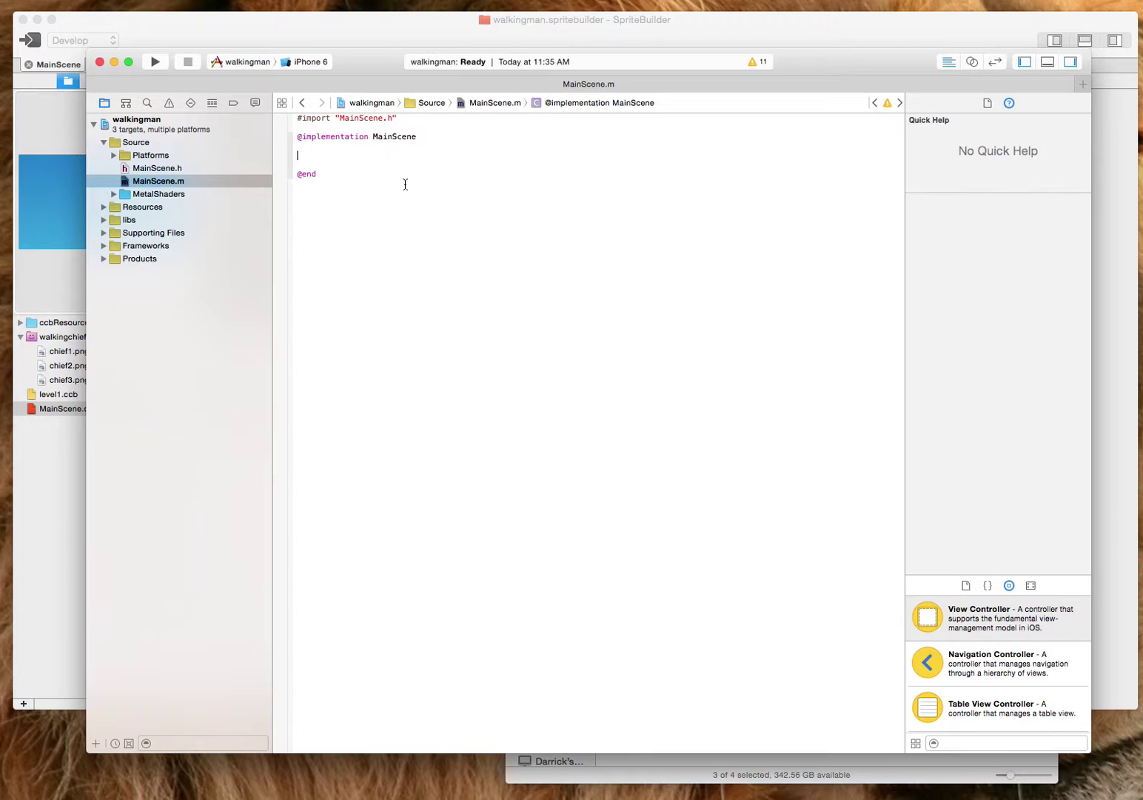
# Paste the level1button: method into MainScene.m and run the app in the simulator
pyautogui.write('- (void)level1button:(id)sender {     CCScene *level1 = [CCBReader loadAsScene:@"level1"];     [[CCDirector sharedDirector] replaceScene:level1]; }')
pyautogui.press('Return')
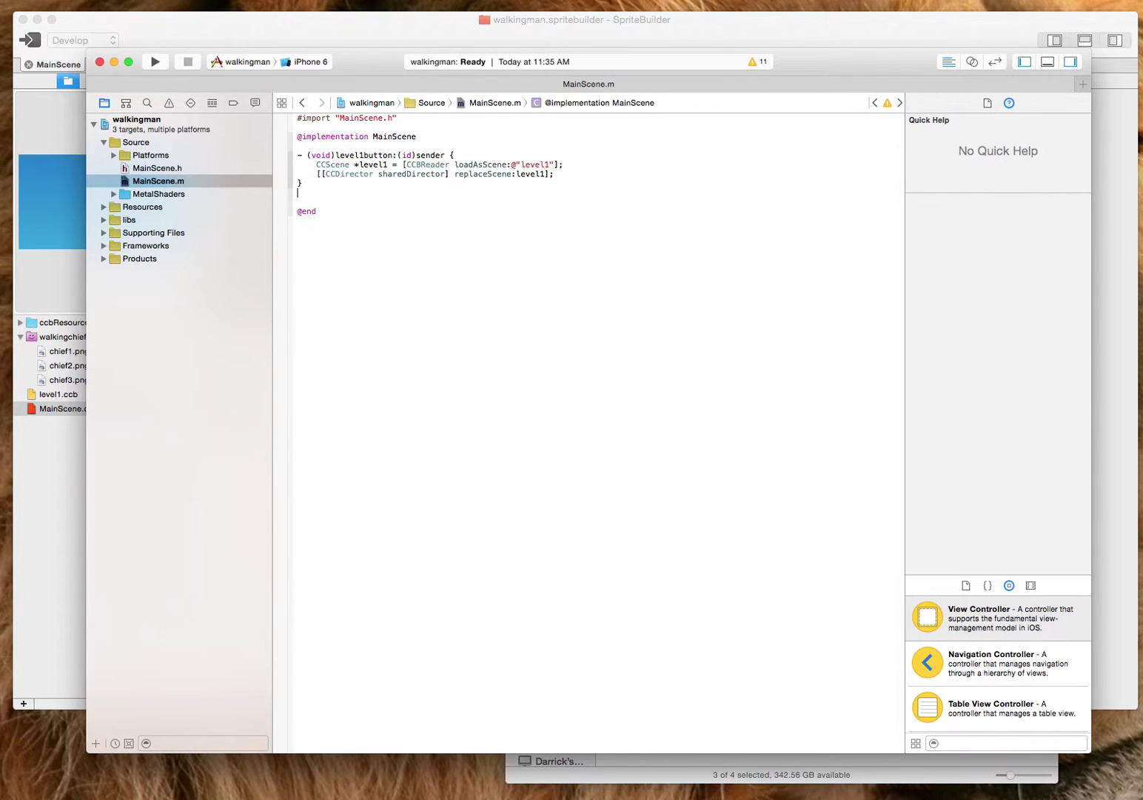
pyautogui.click(156, 62)
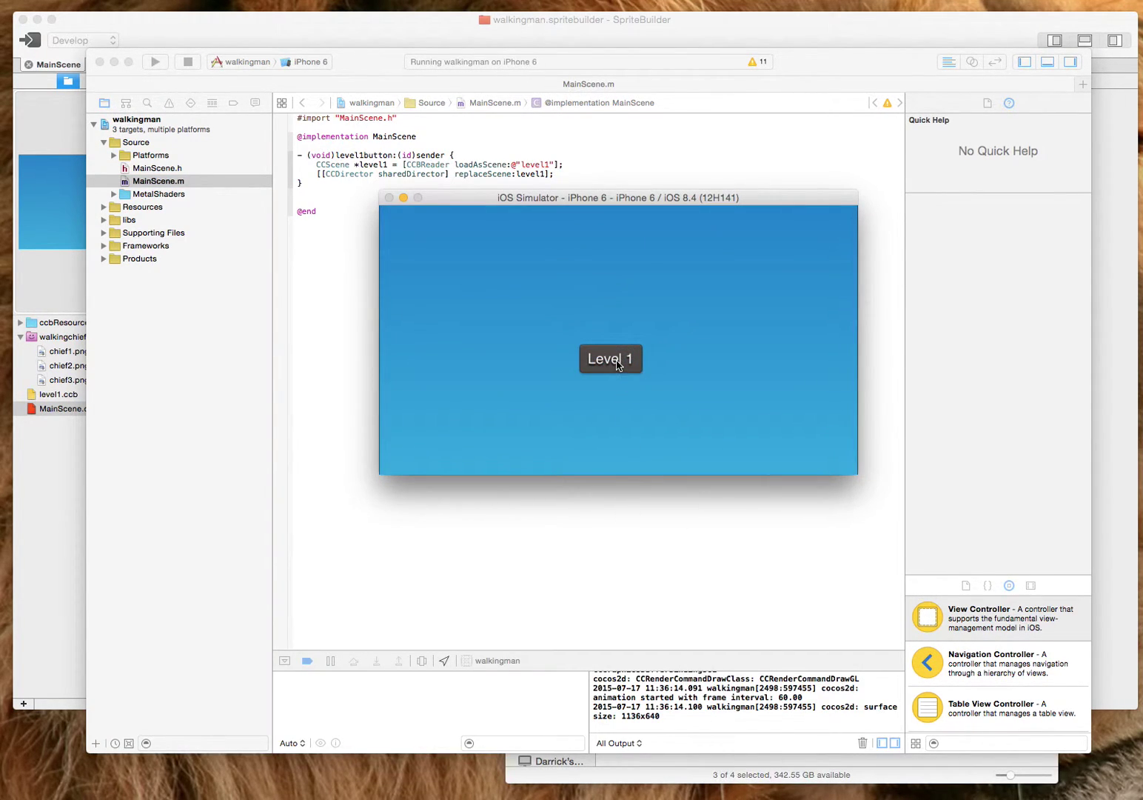
# Tap the Level 1 button in the simulator to watch the walking chief
pyautogui.click(616, 361)
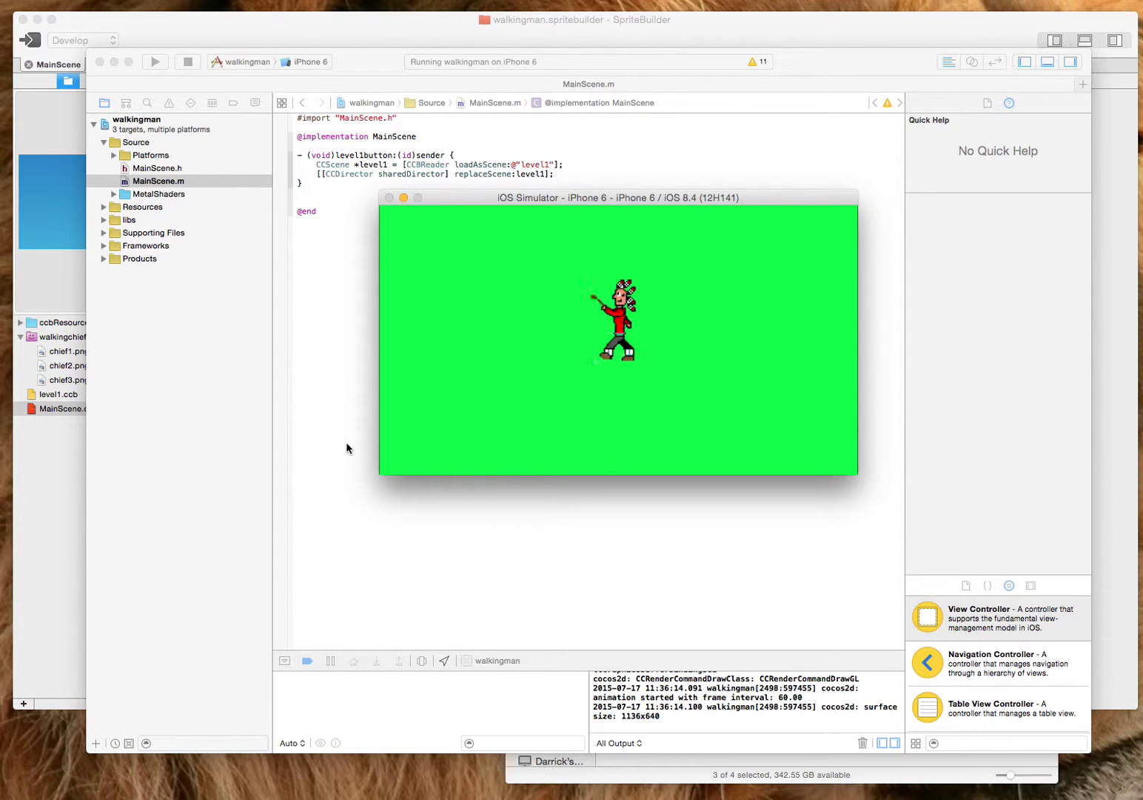